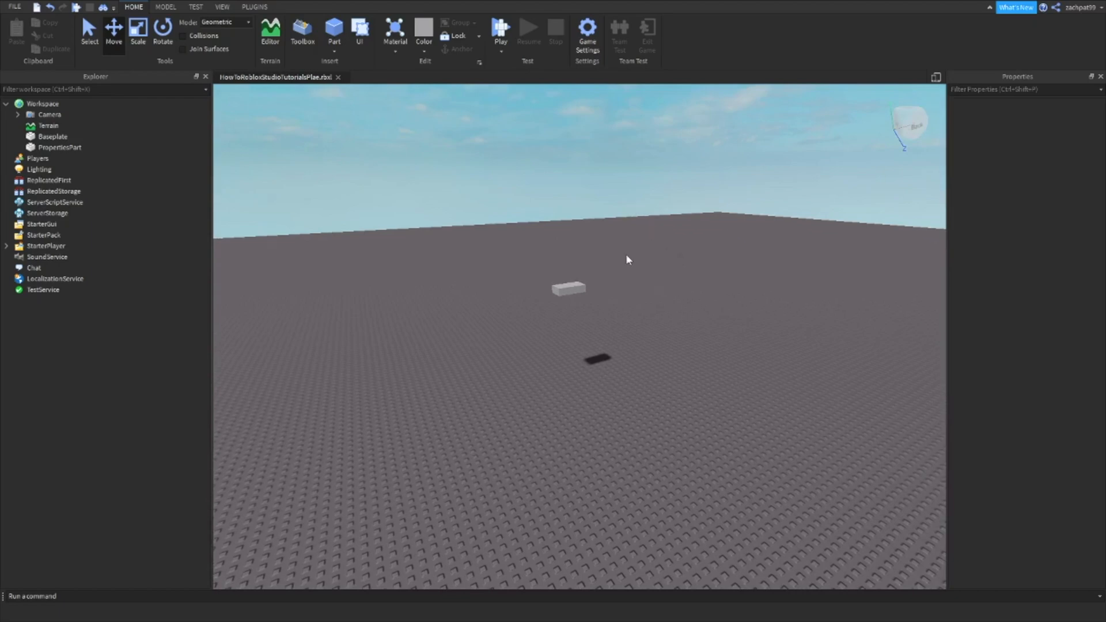
{"action": "right_click_drag", "start_coordinate": [556, 324], "coordinate": [608, 372]}
{"action": "key", "text": "w"}
{"action": "key", "text": "a"}
{"action": "key", "text": "d"}
{"action": "key", "text": "a"}
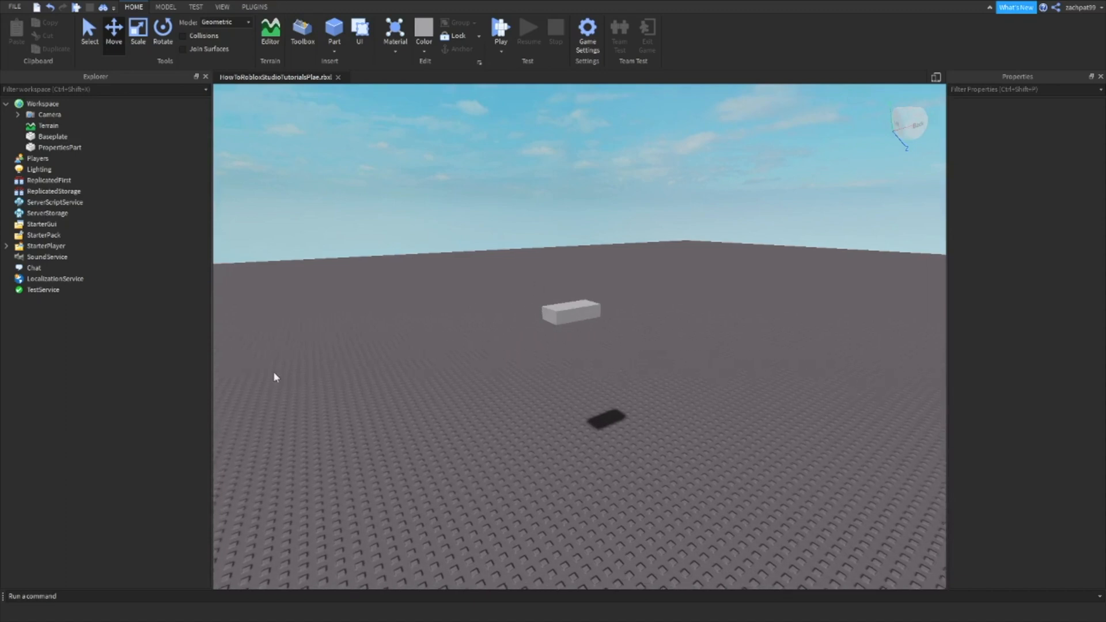
{"action": "key", "text": "w"}
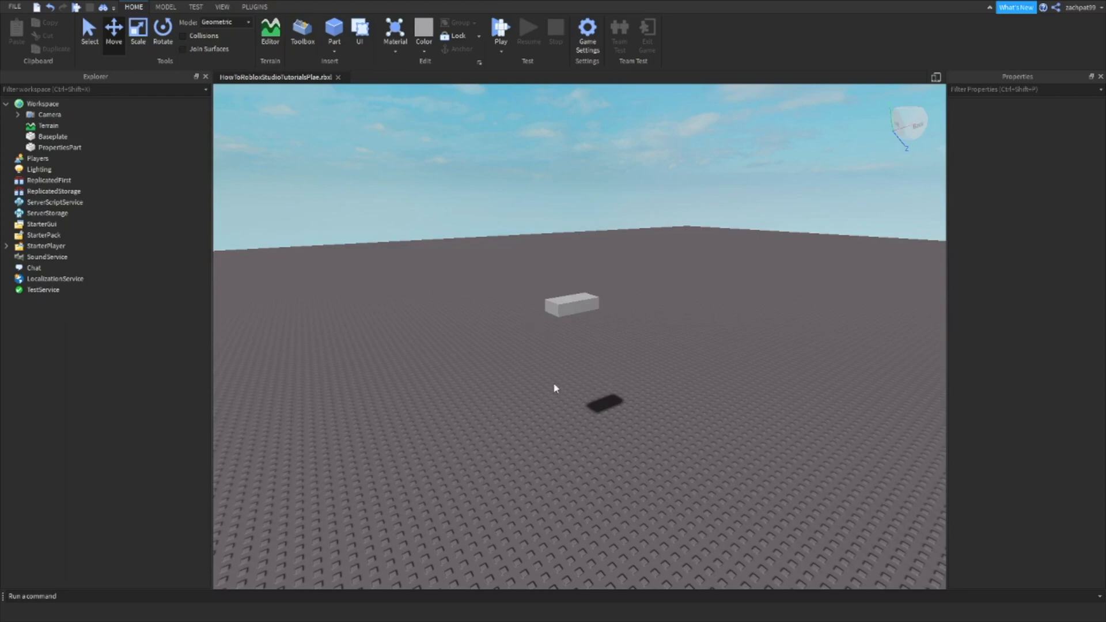
Move the PropertiesPart block along the X axis to about -63.9
{"action": "left_click_drag", "start_coordinate": [507, 212], "coordinate": [652, 274]}
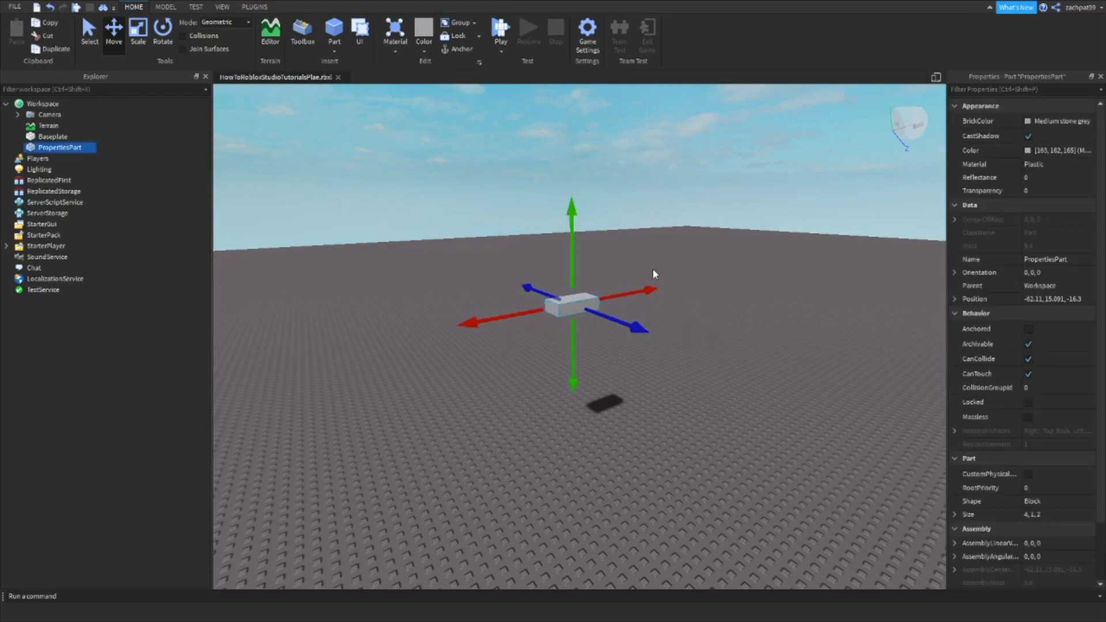
{"action": "left_click", "coordinate": [631, 285]}
{"action": "left_click", "coordinate": [570, 302]}
{"action": "left_click_drag", "start_coordinate": [649, 292], "coordinate": [629, 296]}
{"action": "left_click", "coordinate": [665, 332]}
{"action": "scroll", "coordinate": [621, 303], "scroll_direction": "up", "scroll_amount": 2}
{"action": "scroll", "coordinate": [622, 302], "scroll_direction": "up", "scroll_amount": 3}
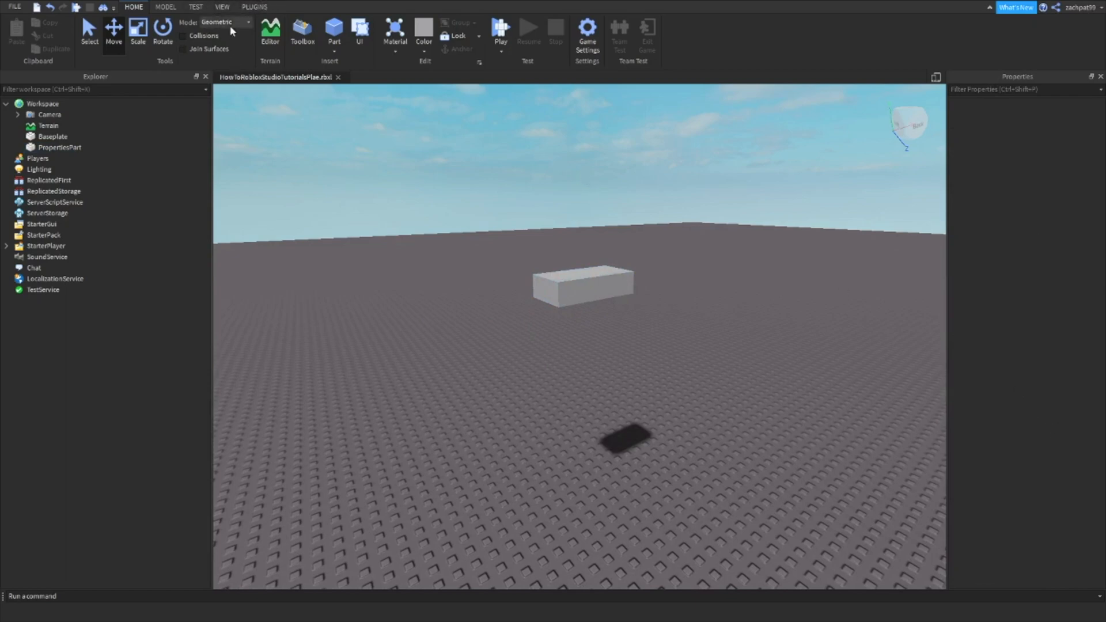
{"action": "scroll", "coordinate": [216, 2], "scroll_direction": "down", "scroll_amount": 3}
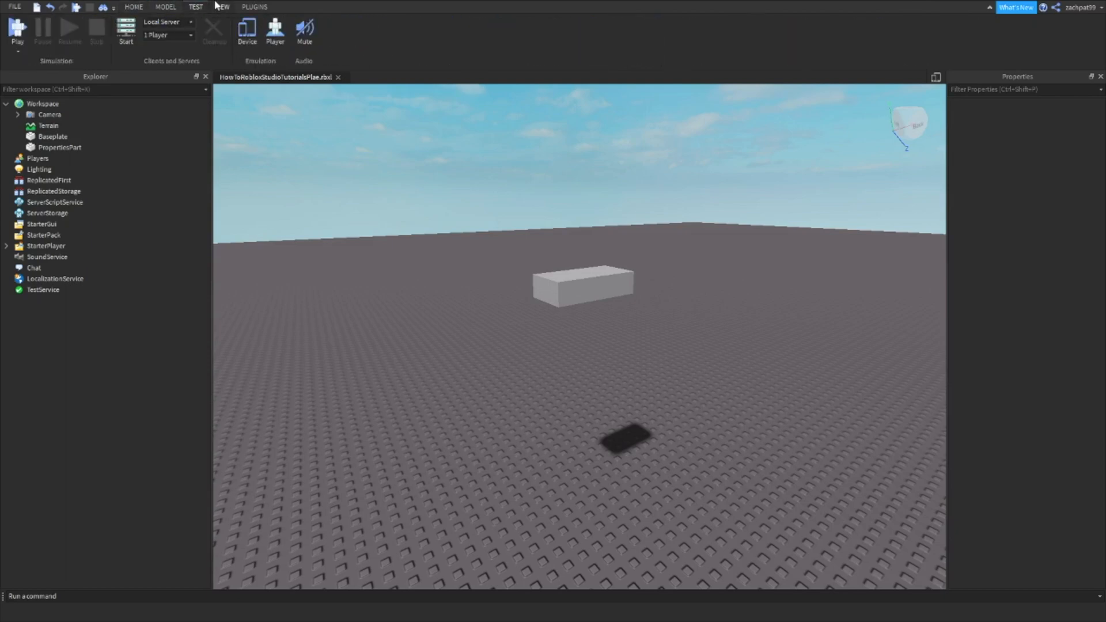
{"action": "scroll", "coordinate": [215, 2], "scroll_direction": "up", "scroll_amount": 2}
{"action": "scroll", "coordinate": [216, 5], "scroll_direction": "up", "scroll_amount": 1}
{"action": "left_click", "coordinate": [226, 5]}
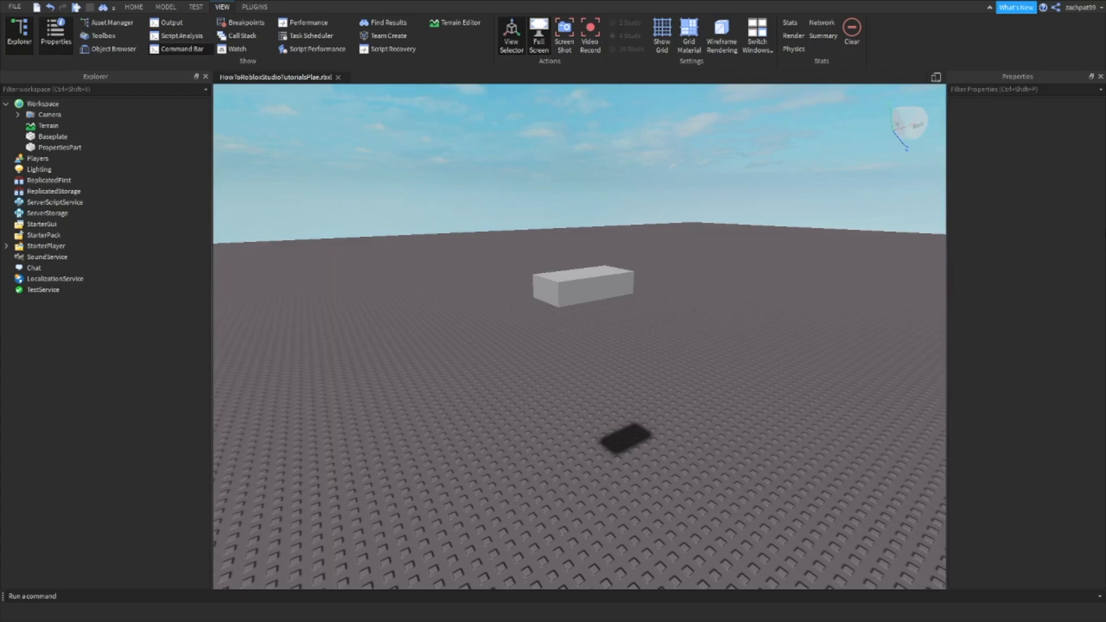
{"action": "key", "text": "a"}
{"action": "right_click_drag", "start_coordinate": [753, 376], "coordinate": [749, 377]}
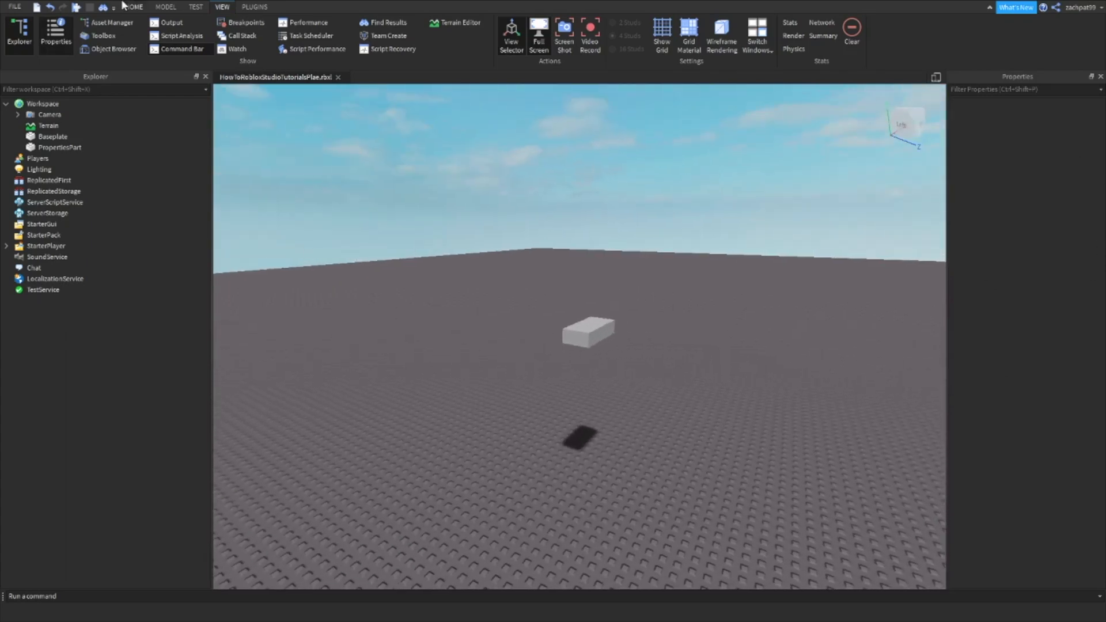
{"action": "left_click", "coordinate": [134, 7]}
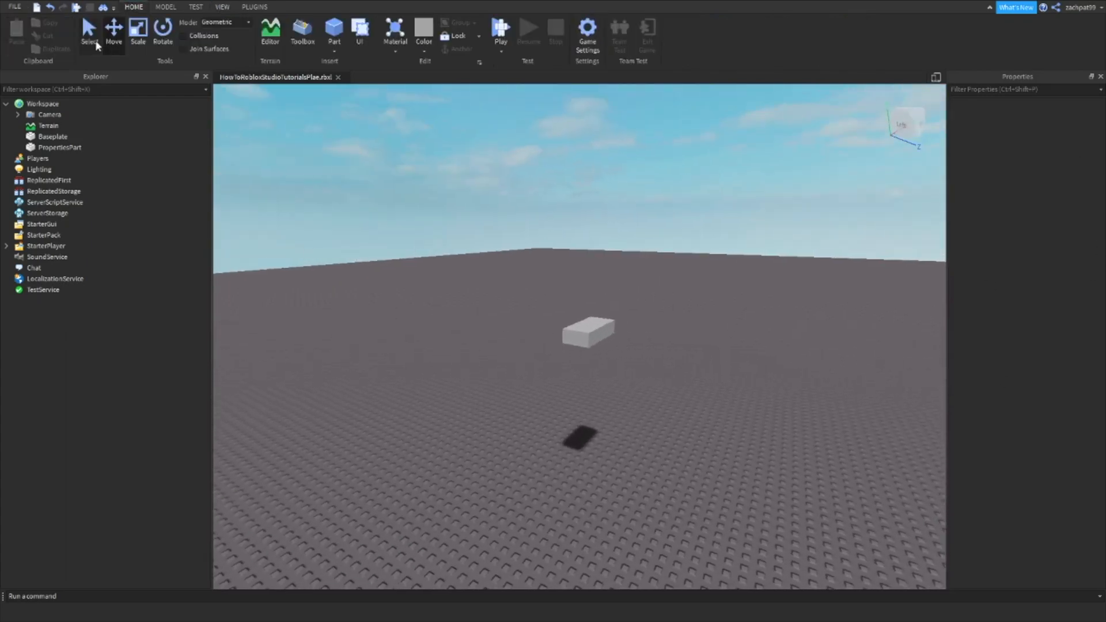
Switch to the Select tool and select the PropertiesPart block to show its properties
{"action": "left_click", "coordinate": [35, 149]}
{"action": "left_click_drag", "start_coordinate": [481, 269], "coordinate": [716, 431]}
{"action": "left_click", "coordinate": [600, 326]}
{"action": "left_click", "coordinate": [600, 325]}
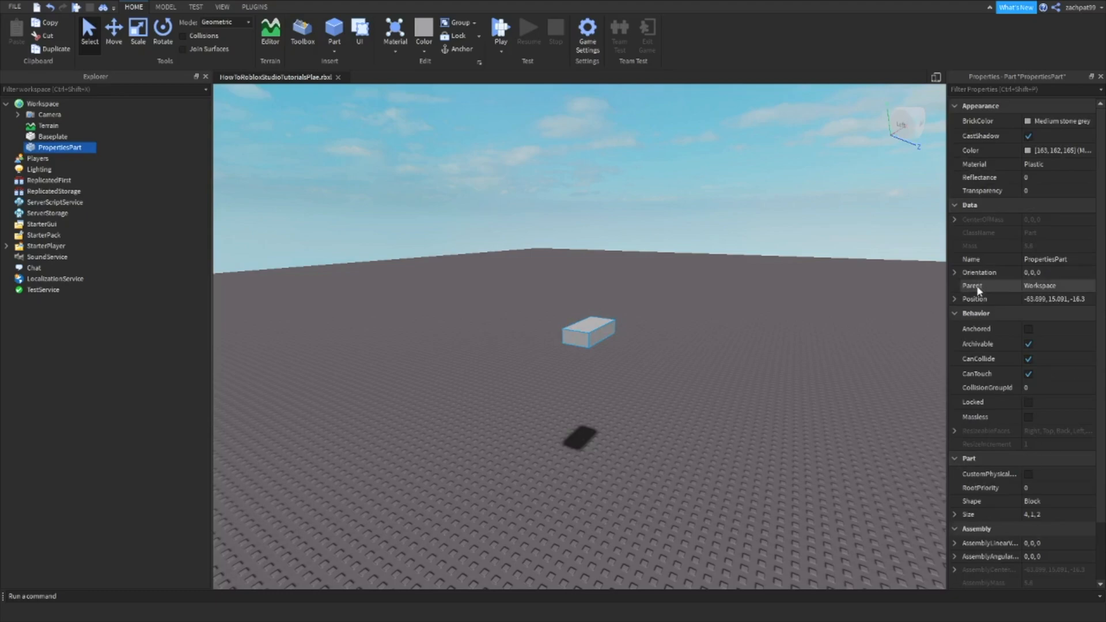
Set the block's BrickColor to White
{"action": "key", "text": "d"}
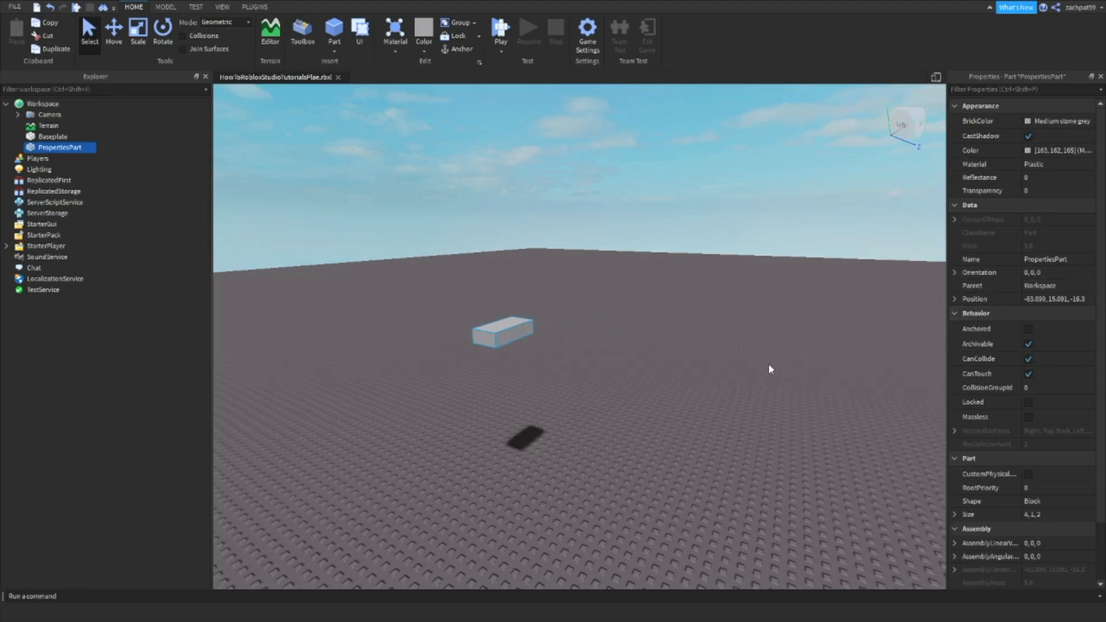
{"action": "key", "text": "a"}
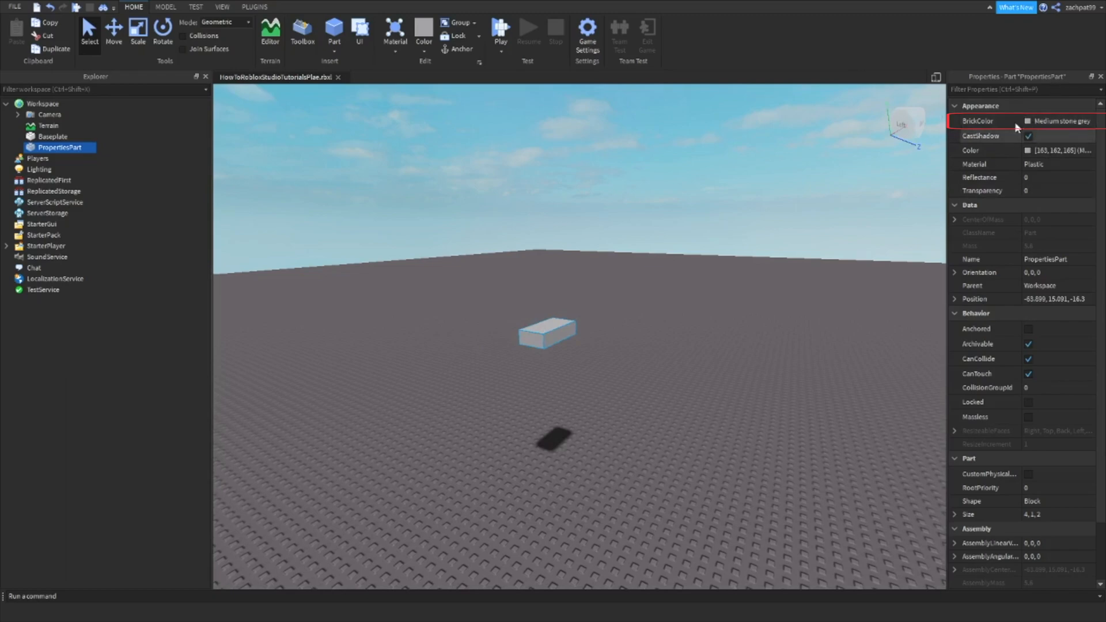
{"action": "left_click", "coordinate": [1055, 121]}
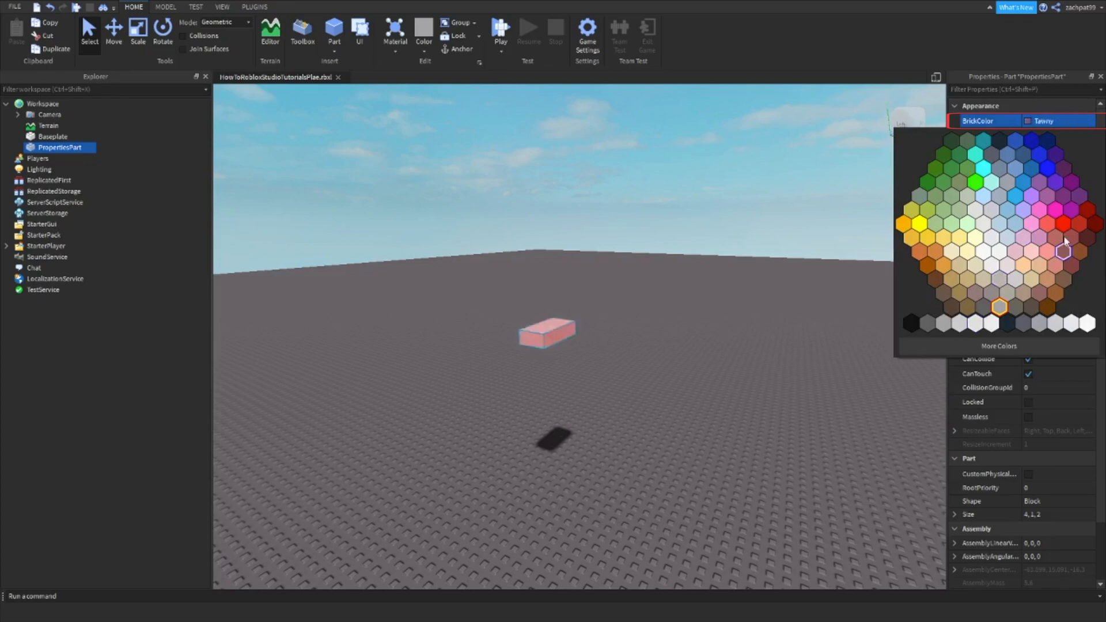
{"action": "left_click", "coordinate": [1001, 251]}
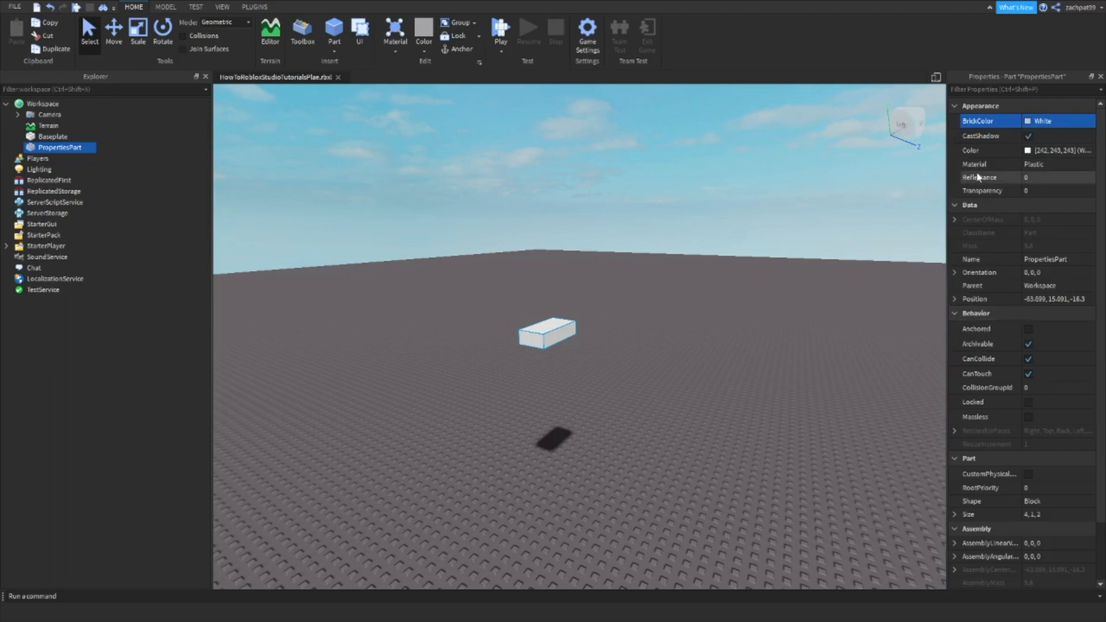
Try green shades for the block's Color, then set it to pure red (255, 0, 0)
{"action": "left_click", "coordinate": [1028, 152]}
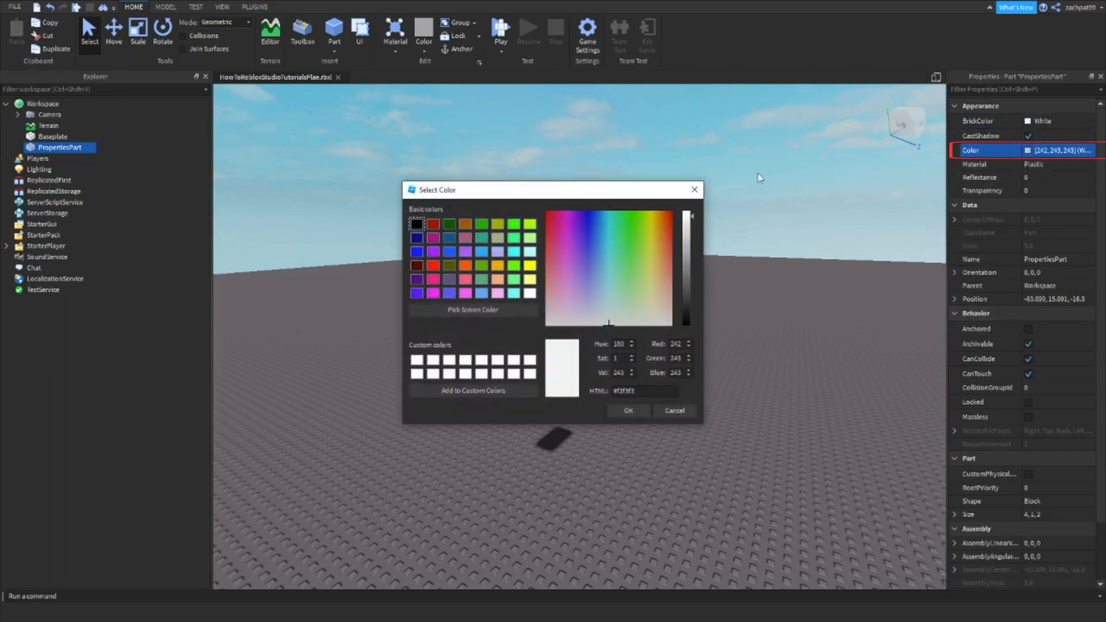
{"action": "left_click_drag", "start_coordinate": [600, 193], "coordinate": [835, 210]}
{"action": "left_click_drag", "start_coordinate": [845, 292], "coordinate": [869, 211]}
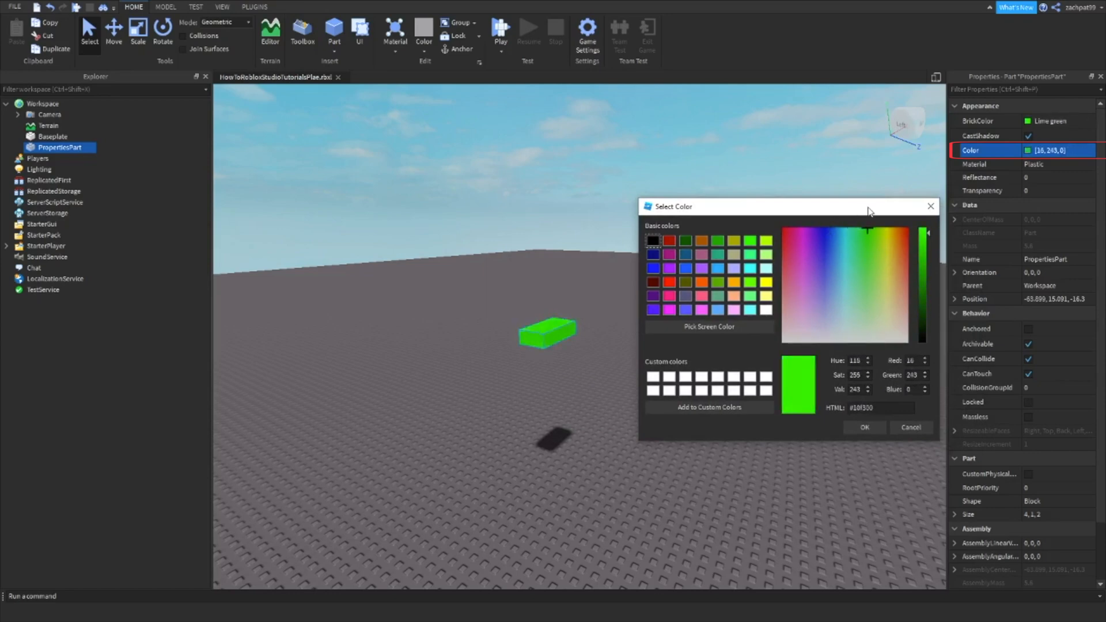
{"action": "left_click_drag", "start_coordinate": [925, 242], "coordinate": [957, 292]}
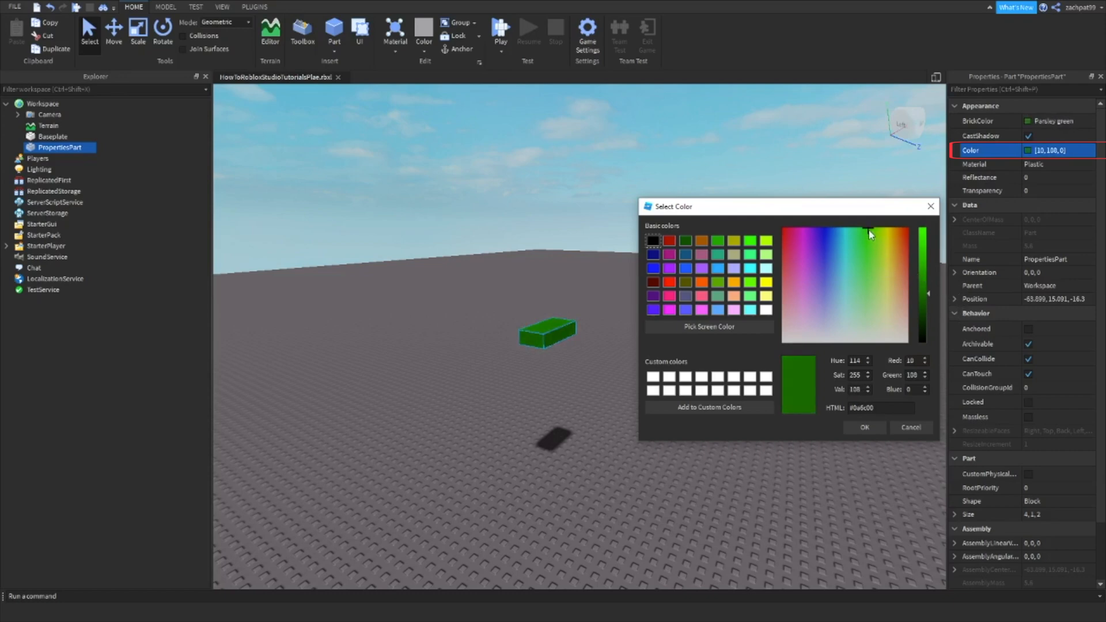
{"action": "left_click_drag", "start_coordinate": [872, 233], "coordinate": [920, 219]}
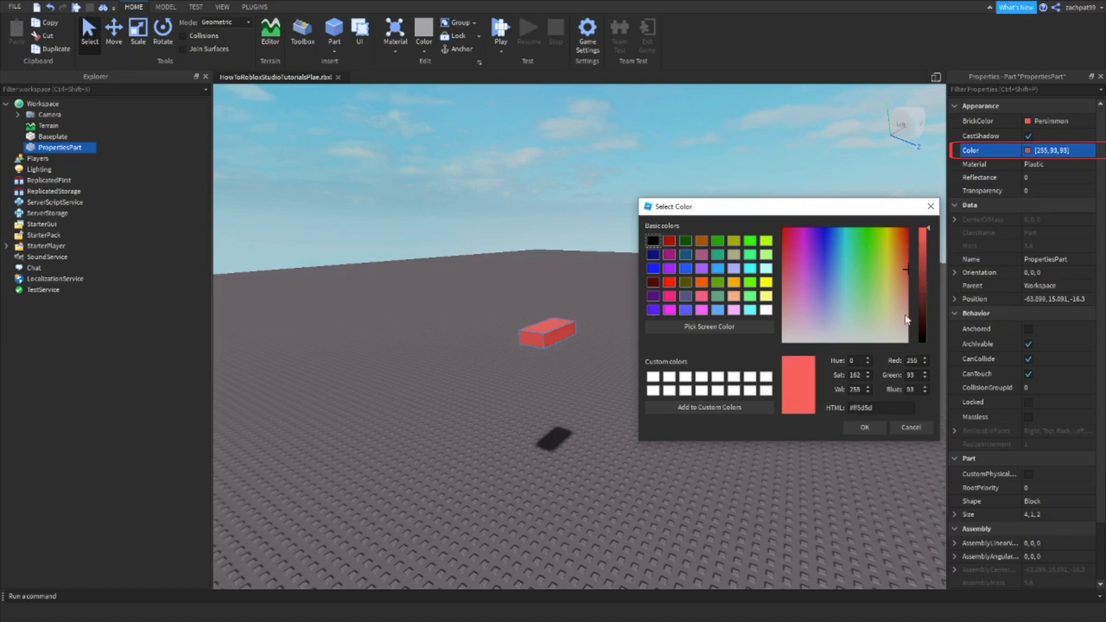
{"action": "left_click_drag", "start_coordinate": [886, 258], "coordinate": [951, 182]}
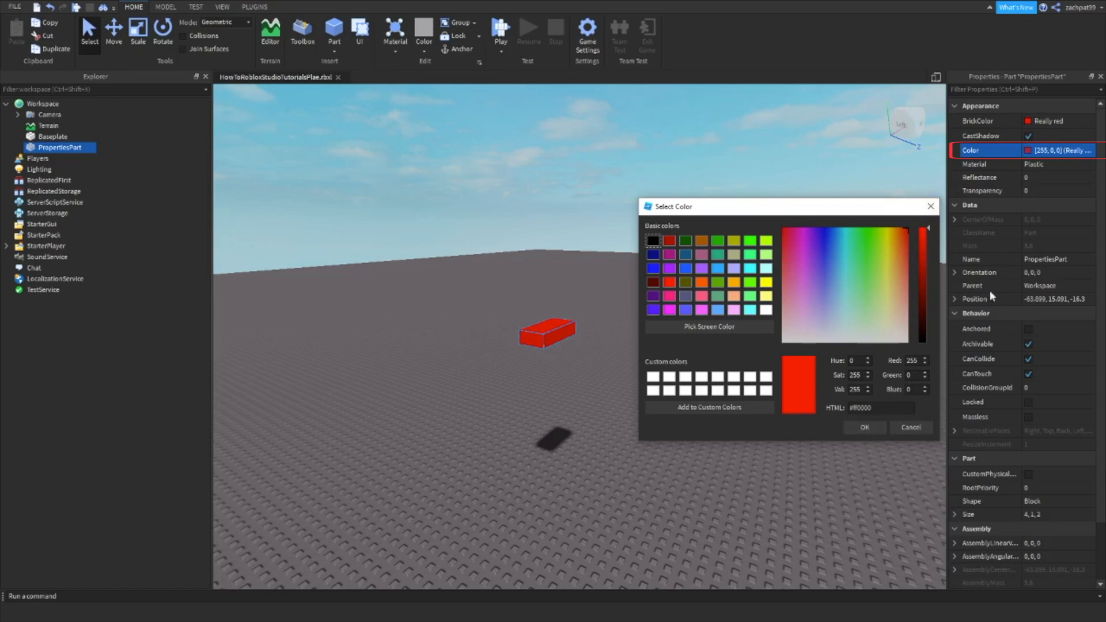
{"action": "left_click", "coordinate": [863, 426]}
{"action": "right_click_drag", "start_coordinate": [688, 298], "coordinate": [688, 297]}
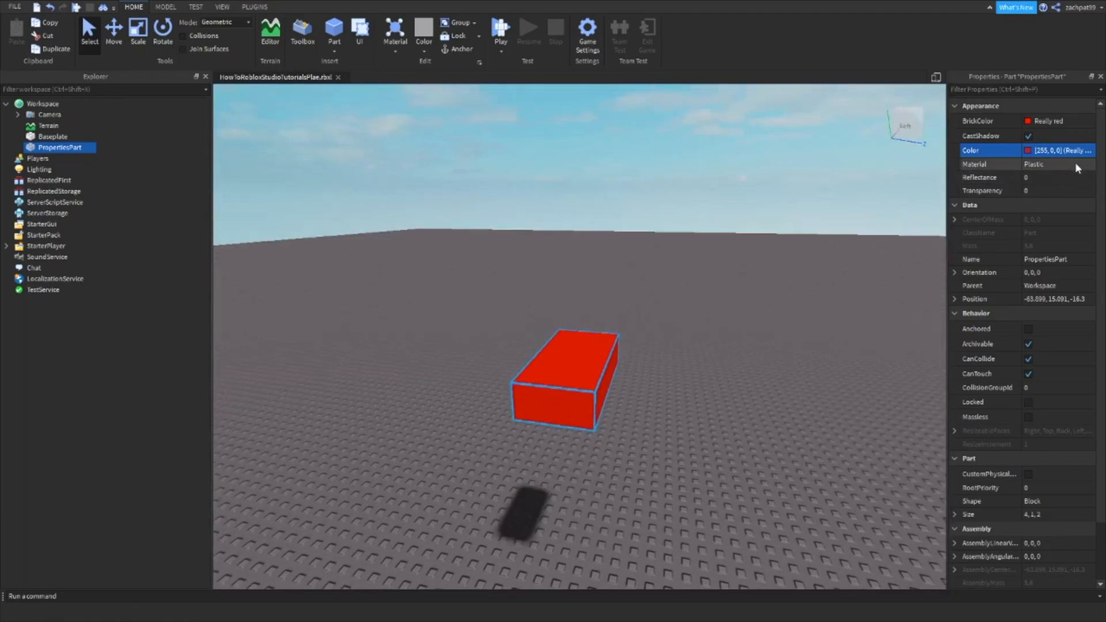
{"action": "left_click", "coordinate": [403, 45]}
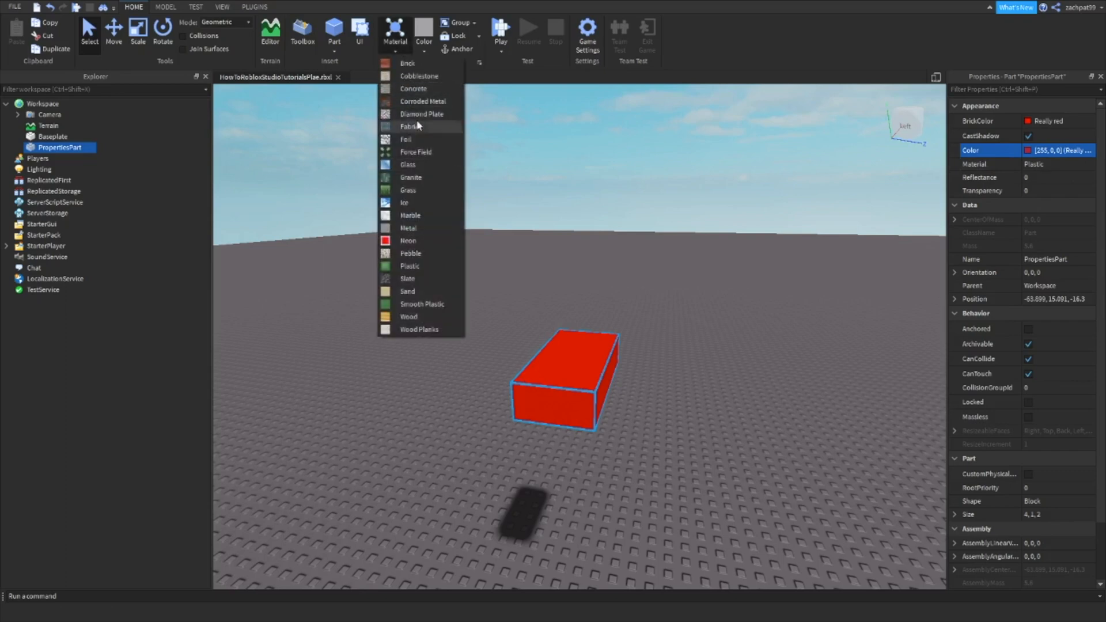
{"action": "left_click", "coordinate": [672, 279]}
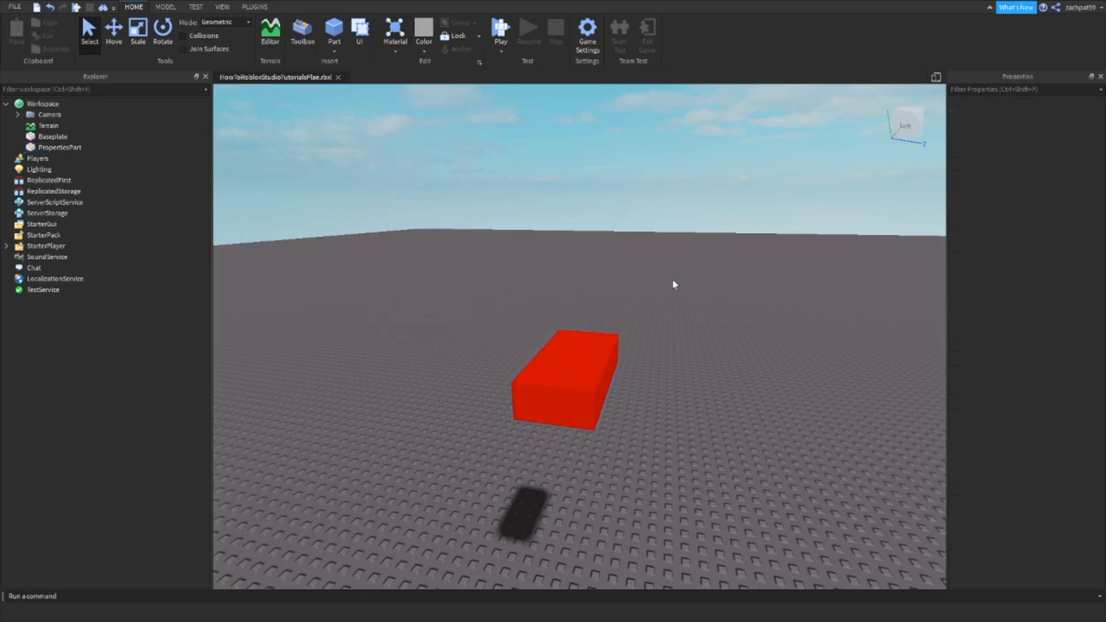
{"action": "left_click", "coordinate": [518, 378]}
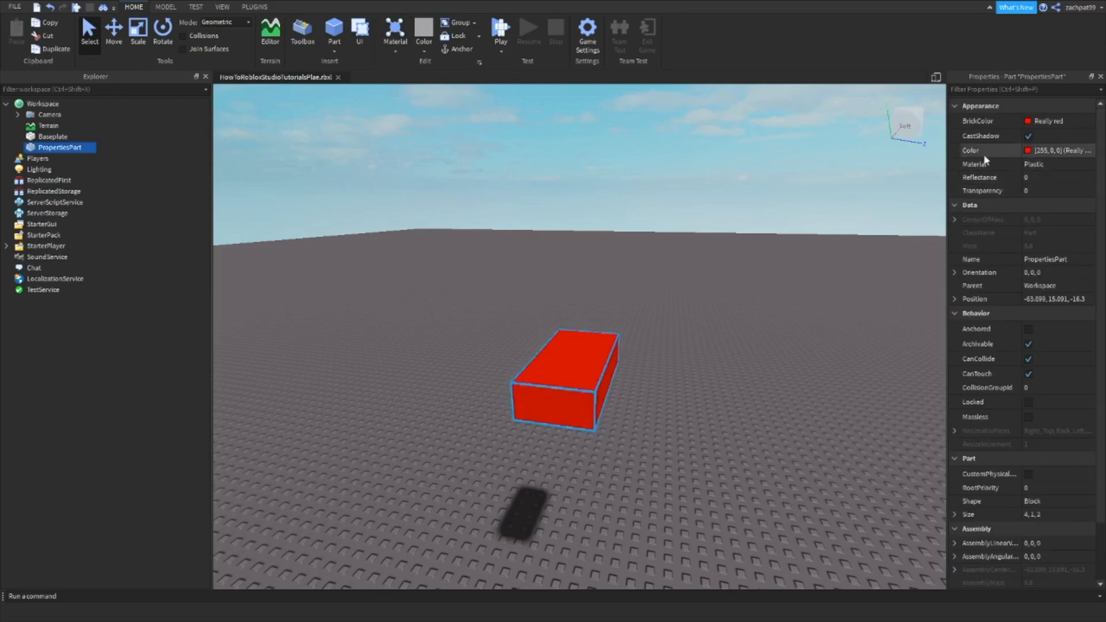
Try the Neon, Granite, Glass, ForceField and Metal materials on the red block, one after another
{"action": "left_click", "coordinate": [1058, 168]}
{"action": "left_click", "coordinate": [1057, 168]}
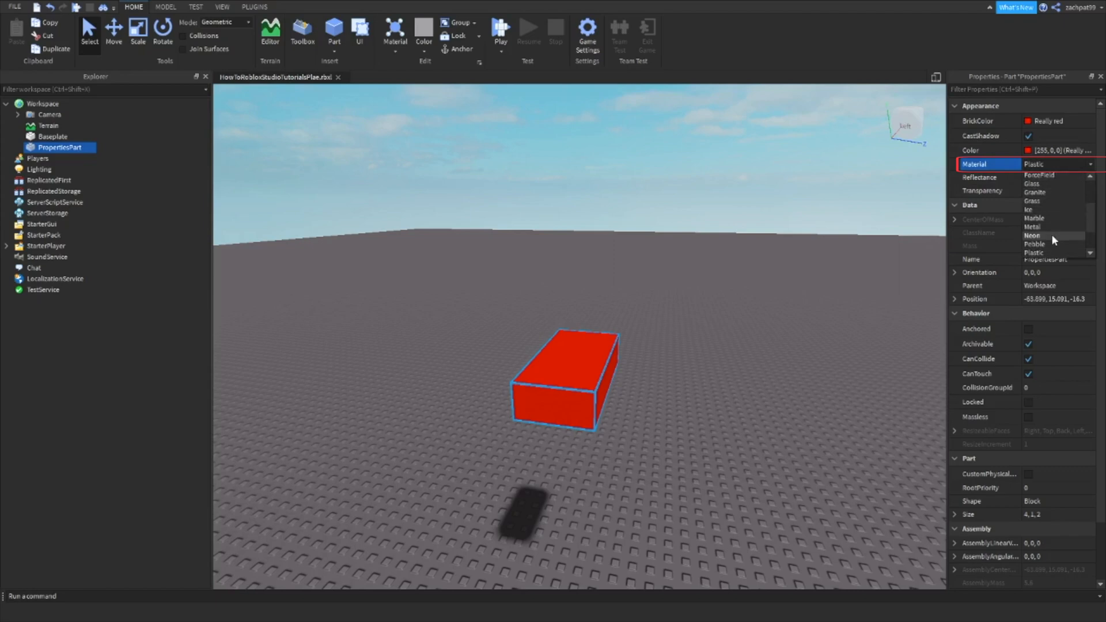
{"action": "left_click", "coordinate": [1053, 234]}
{"action": "left_click", "coordinate": [1058, 161]}
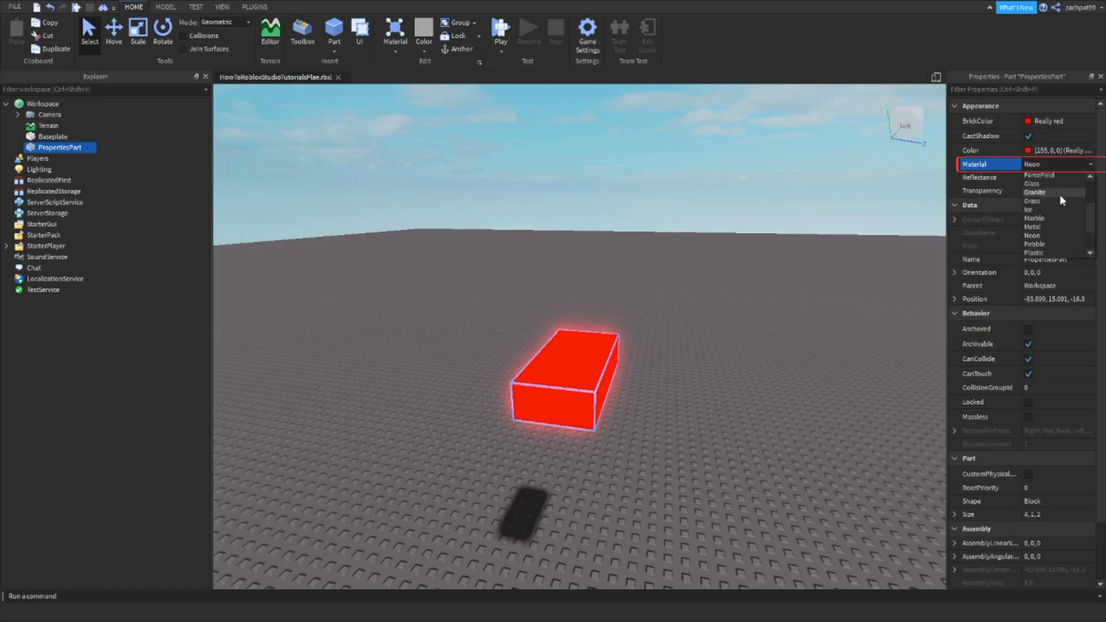
{"action": "left_click", "coordinate": [1059, 194]}
{"action": "left_click", "coordinate": [1061, 171]}
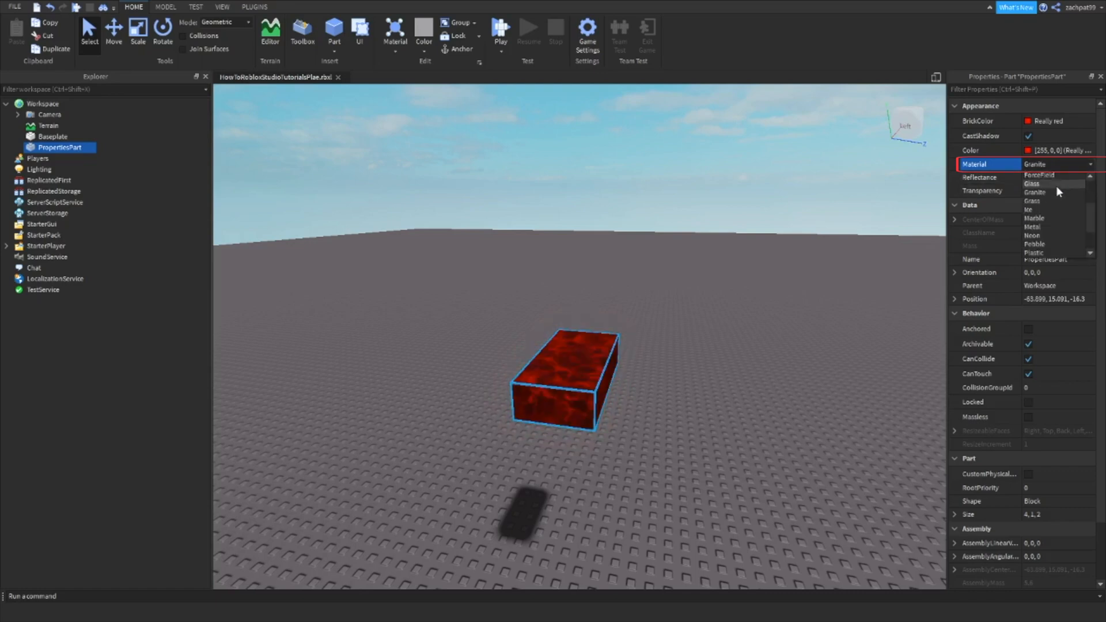
{"action": "left_click", "coordinate": [1056, 185]}
{"action": "left_click", "coordinate": [1057, 164]}
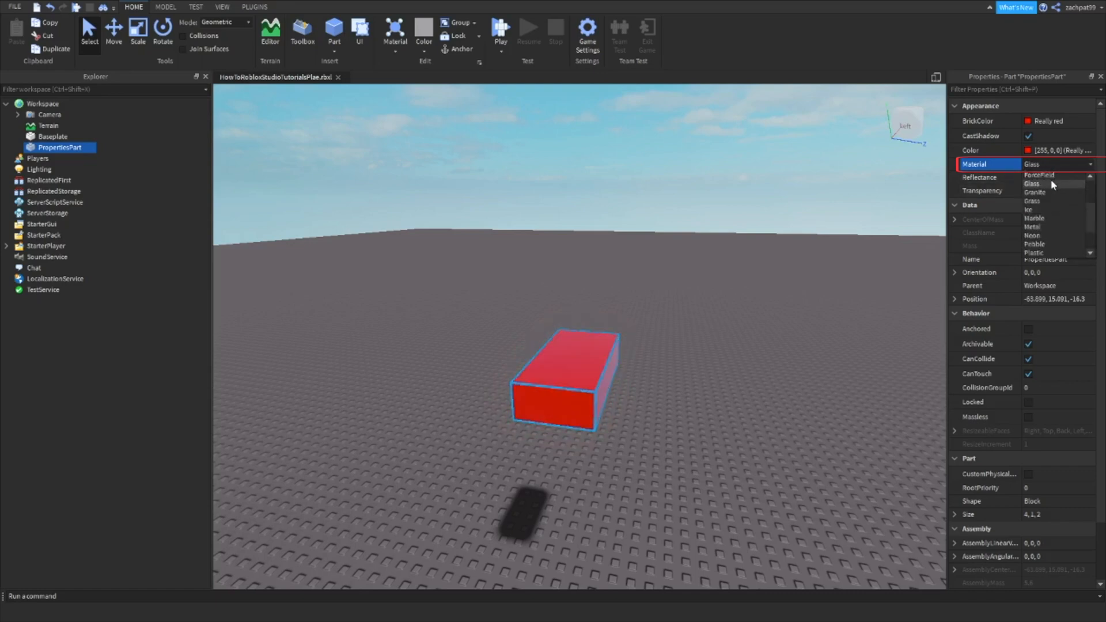
{"action": "left_click", "coordinate": [1054, 174]}
{"action": "left_click", "coordinate": [1064, 163]}
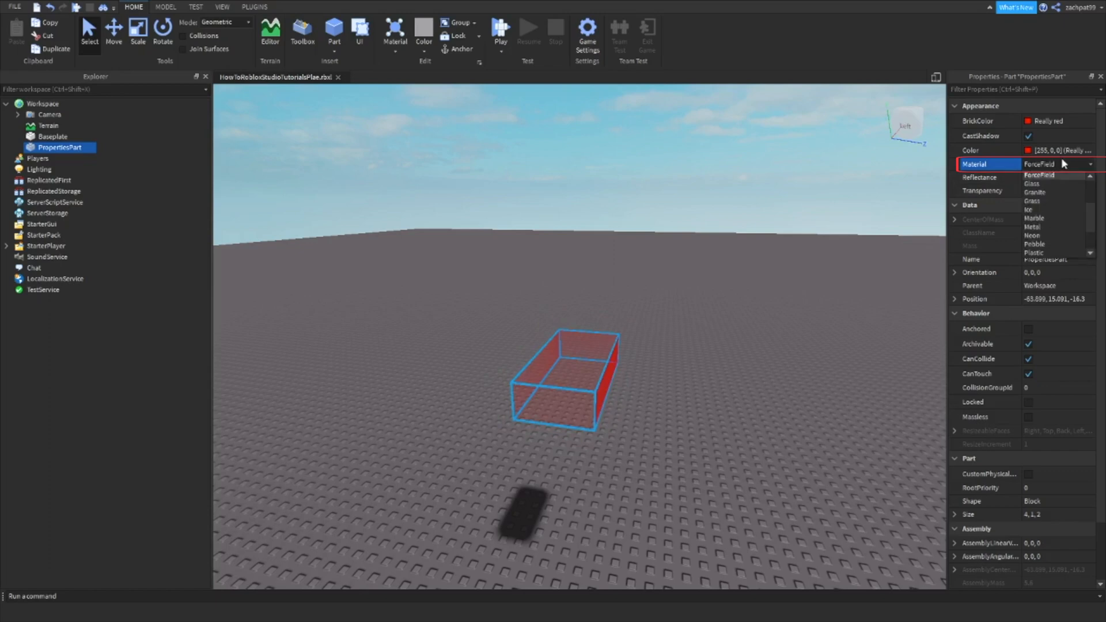
{"action": "left_click", "coordinate": [1051, 227]}
{"action": "right_click_drag", "start_coordinate": [873, 381], "coordinate": [1058, 200]}
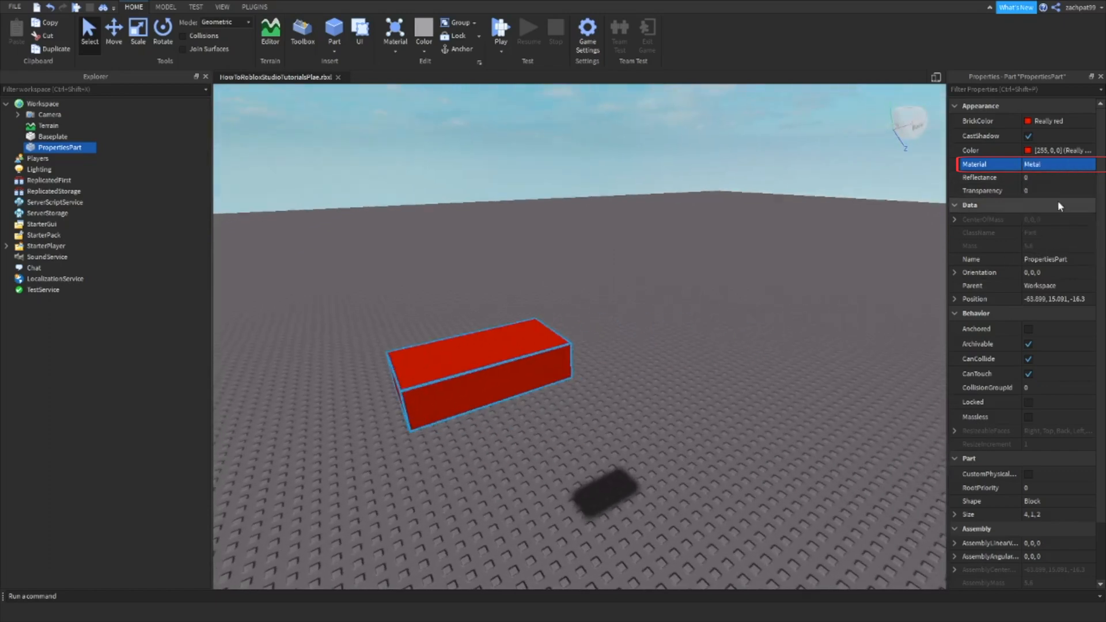
Set the block's Material to Fabric
{"action": "left_click", "coordinate": [1057, 167]}
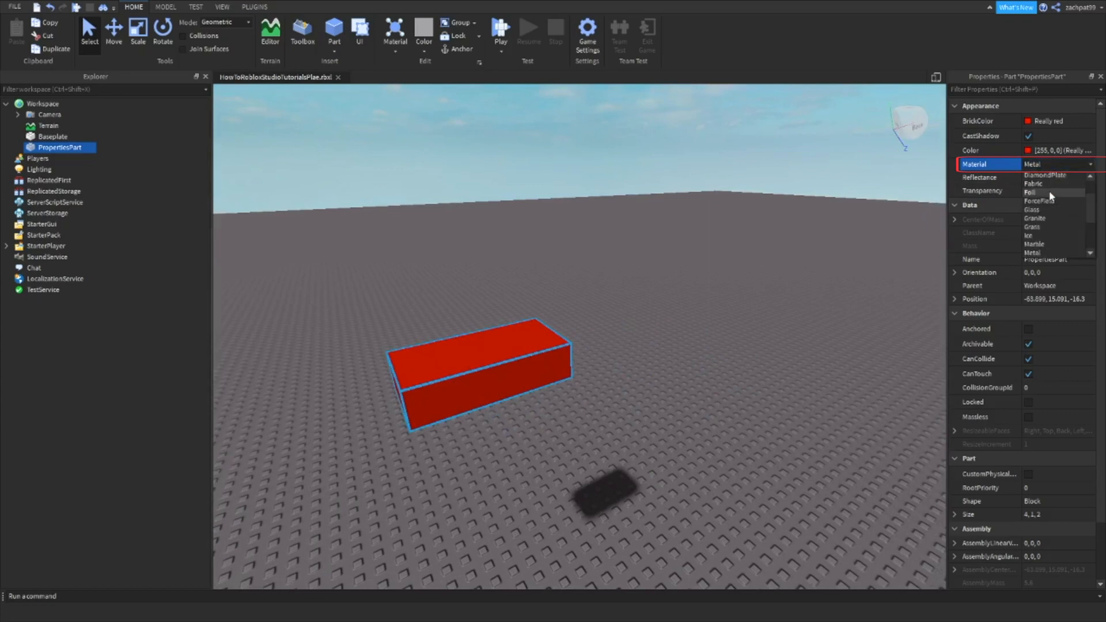
{"action": "left_click", "coordinate": [1051, 184]}
{"action": "right_click_drag", "start_coordinate": [672, 344], "coordinate": [673, 344]}
Apply the Fabric material to the red block and try Transparency values of 1, 0.5 and 0.9
{"action": "left_click", "coordinate": [1052, 192]}
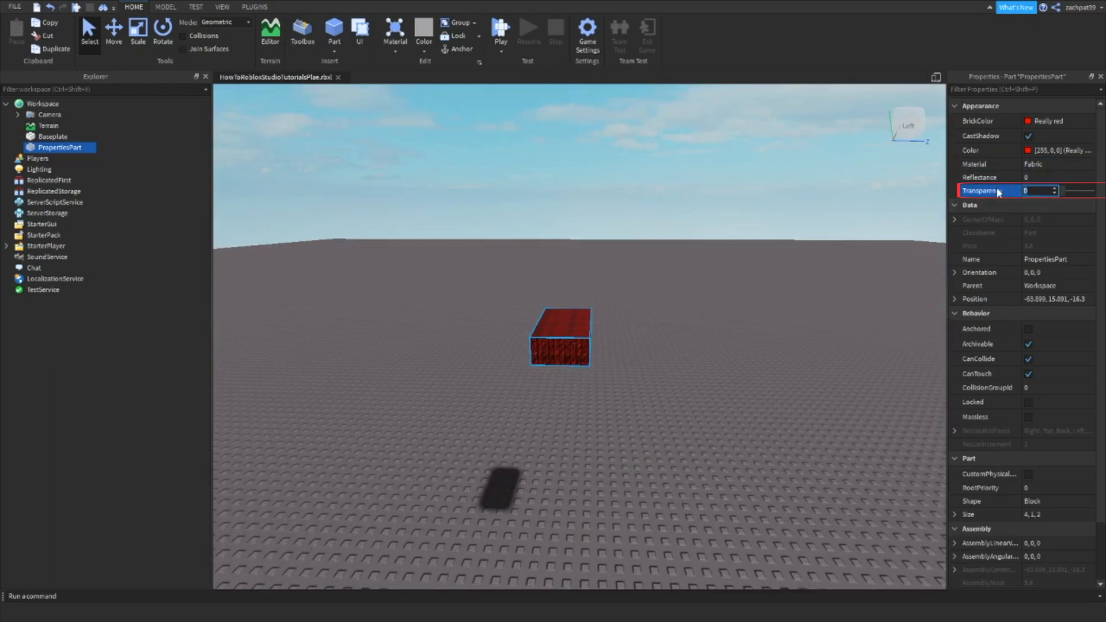
{"action": "mouse_move", "coordinate": [1000, 193]}
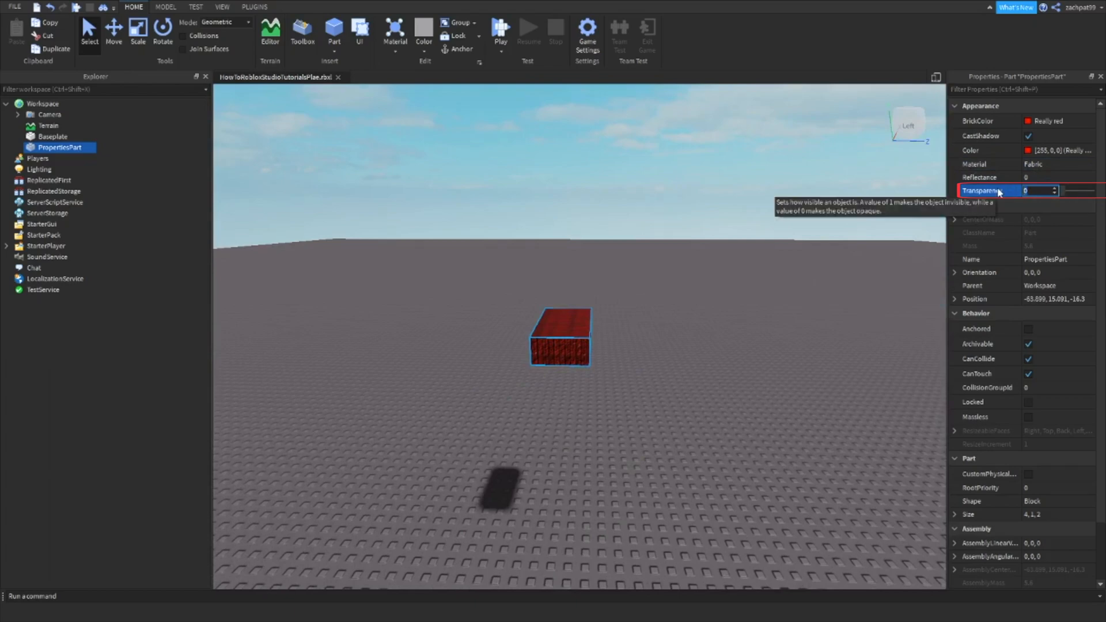
{"action": "type", "text": "1"}
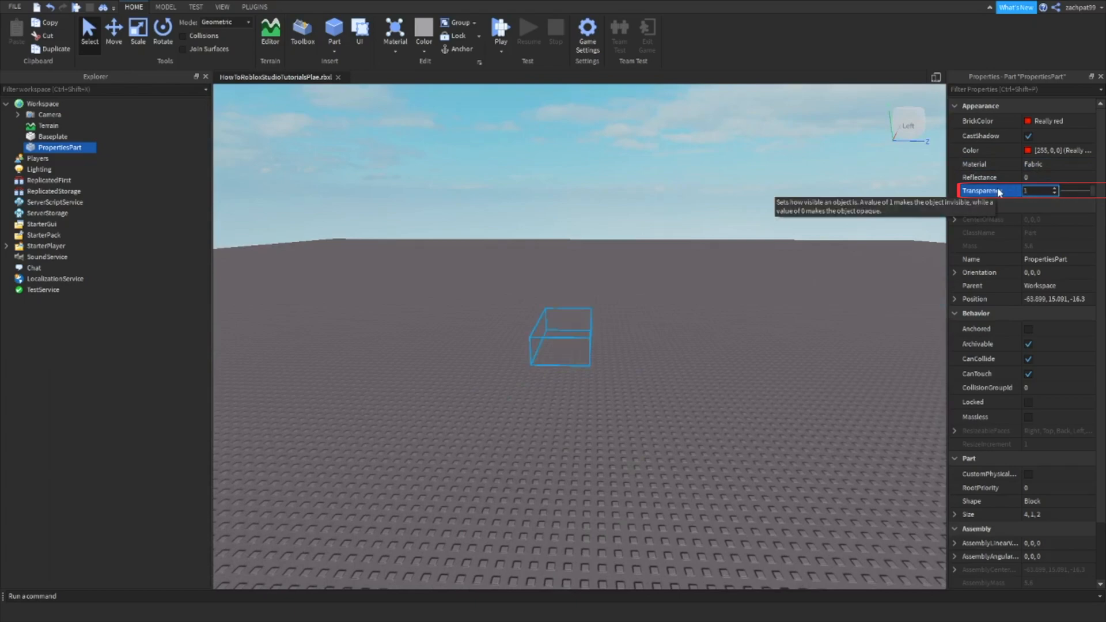
{"action": "key", "text": "BackSpace"}
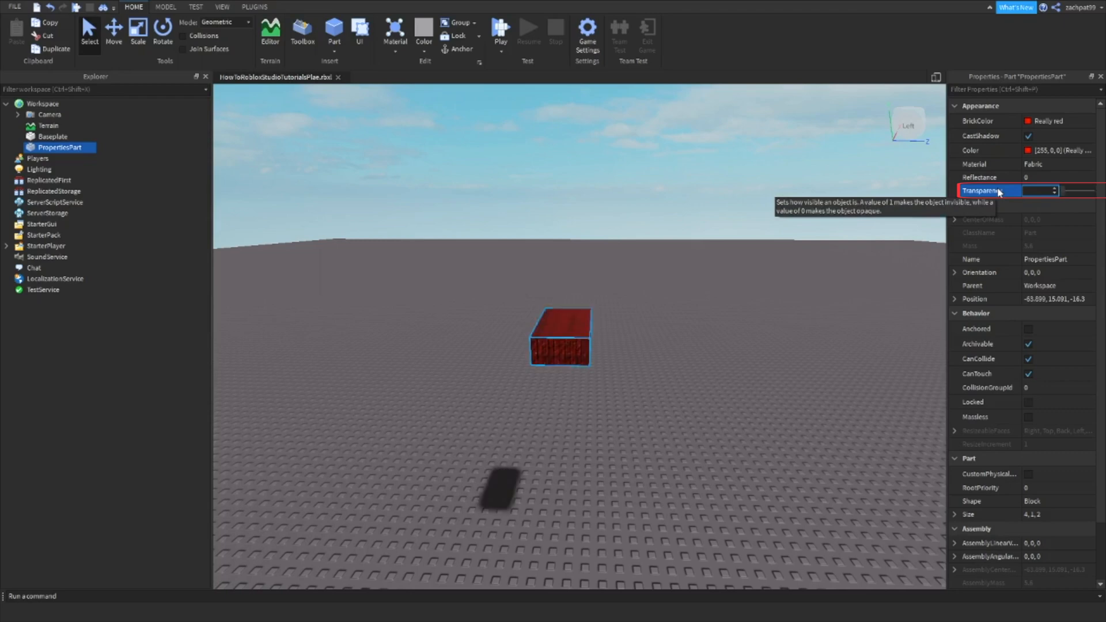
{"action": "type", "text": "0.5"}
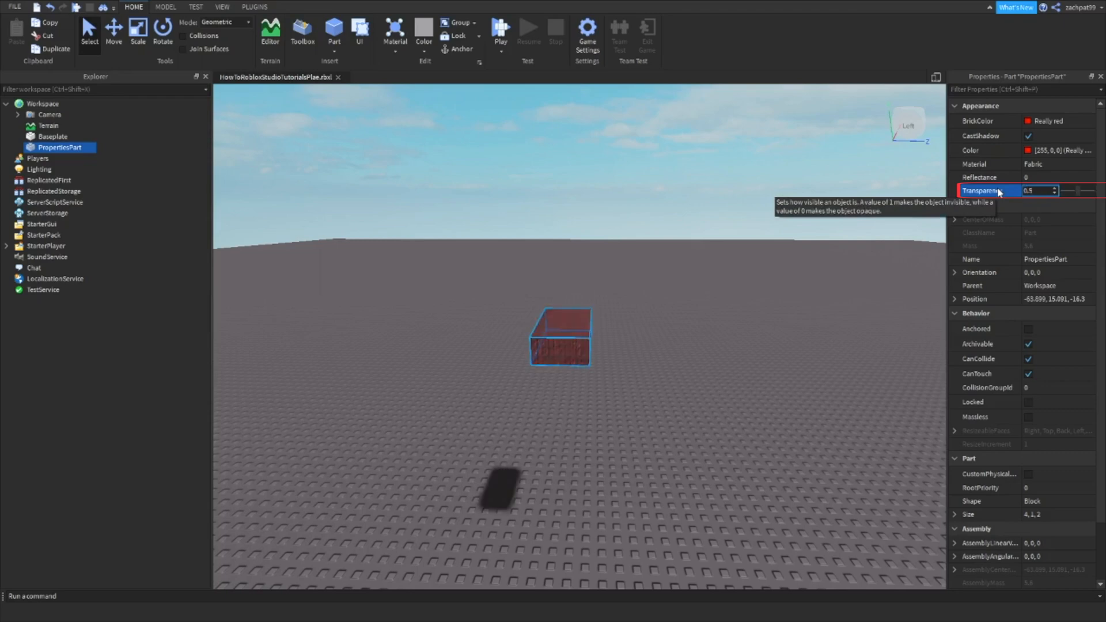
{"action": "key", "text": "BackSpace"}
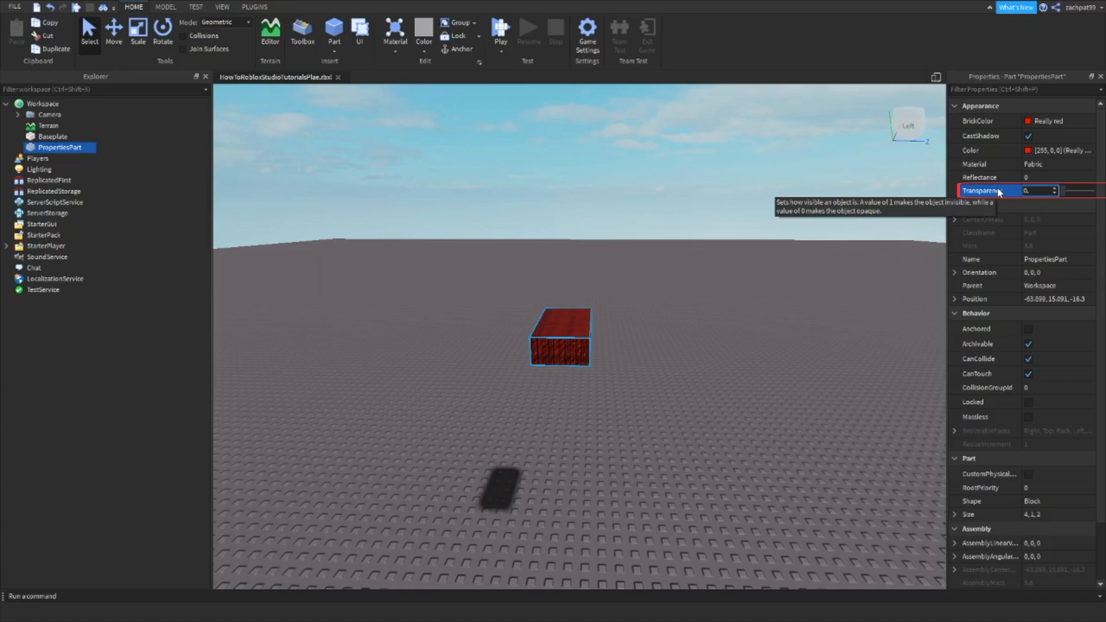
{"action": "type", "text": "9"}
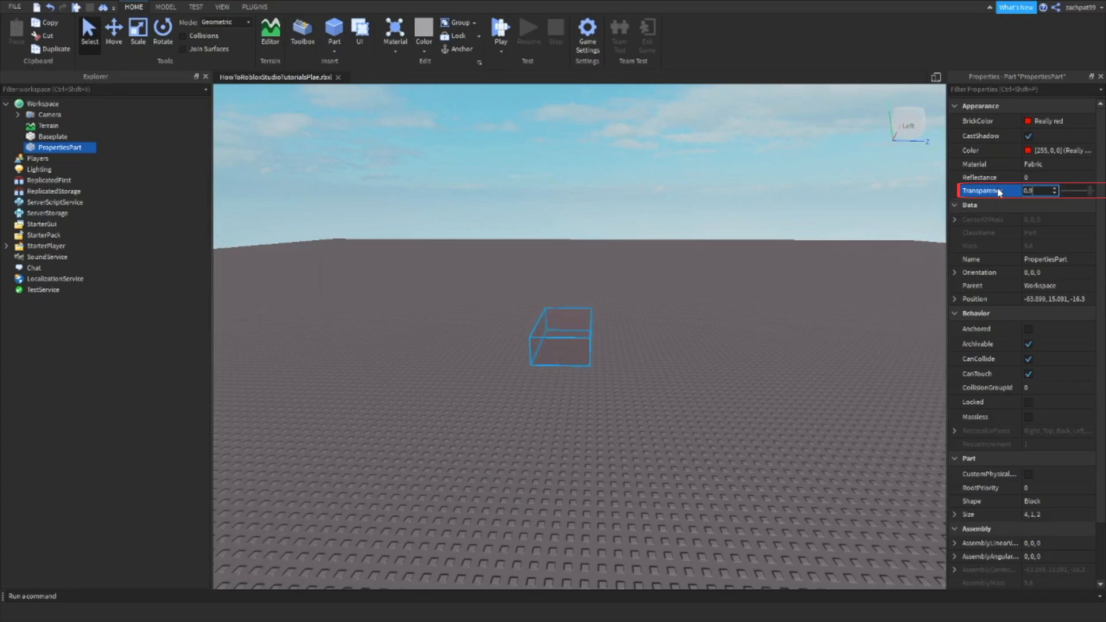
Set the block's Transparency to 0.15, then raise it to 0.3
{"action": "key", "text": "BackSpace"}
{"action": "type", "text": "15"}
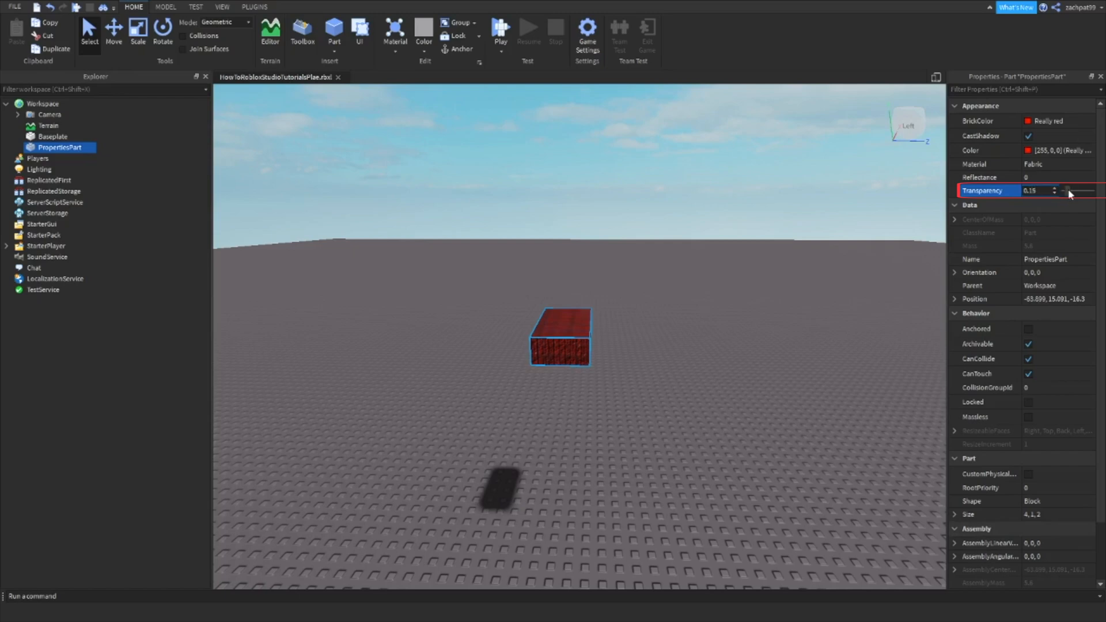
{"action": "mouse_move", "coordinate": [1067, 191]}
{"action": "left_mouse_down"}
{"action": "mouse_move", "coordinate": [1093, 190]}
{"action": "mouse_move", "coordinate": [1059, 201]}
{"action": "mouse_move", "coordinate": [1094, 195]}
{"action": "mouse_move", "coordinate": [1063, 192]}
{"action": "mouse_move", "coordinate": [1071, 188]}
{"action": "left_mouse_up"}
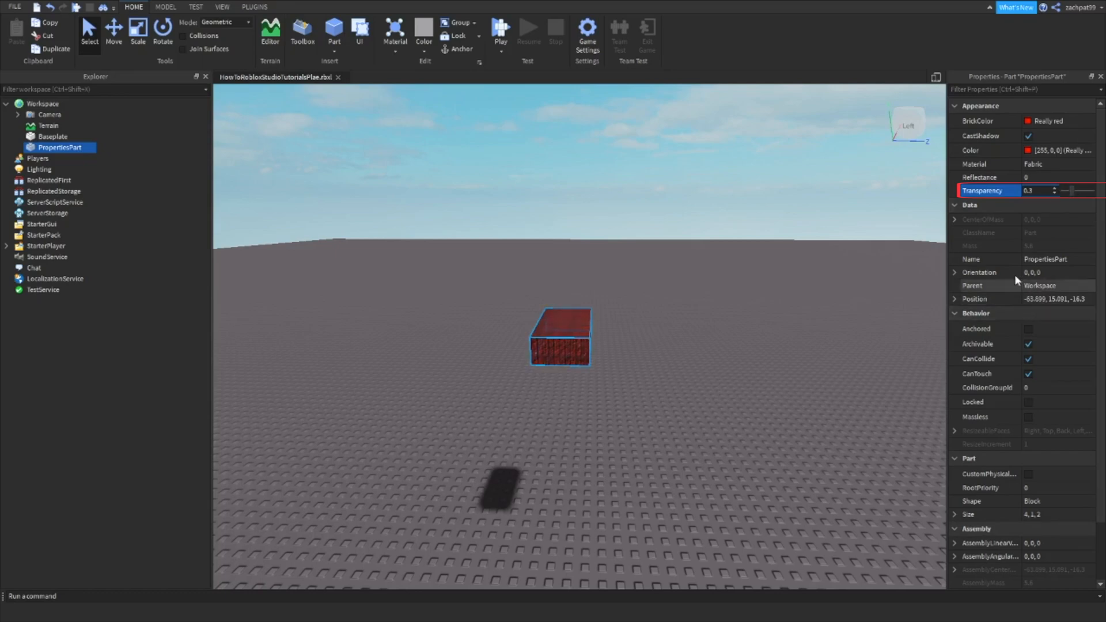
Open the block's Name property for editing, then leave it and deselect the block
{"action": "left_click", "coordinate": [1078, 259]}
{"action": "left_click", "coordinate": [1079, 257]}
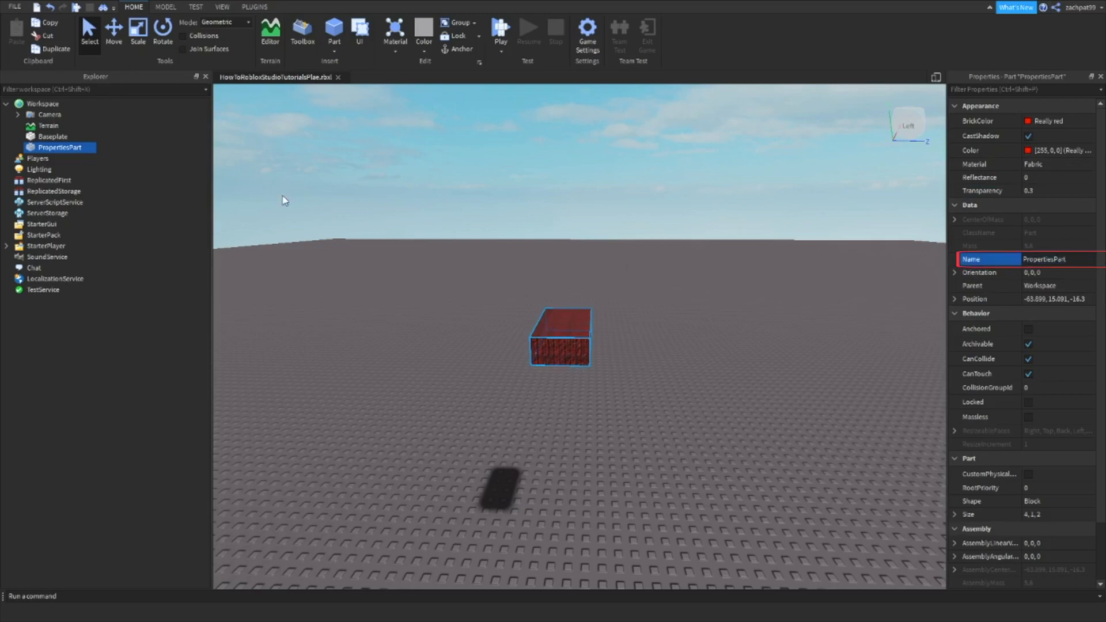
{"action": "left_click", "coordinate": [318, 203]}
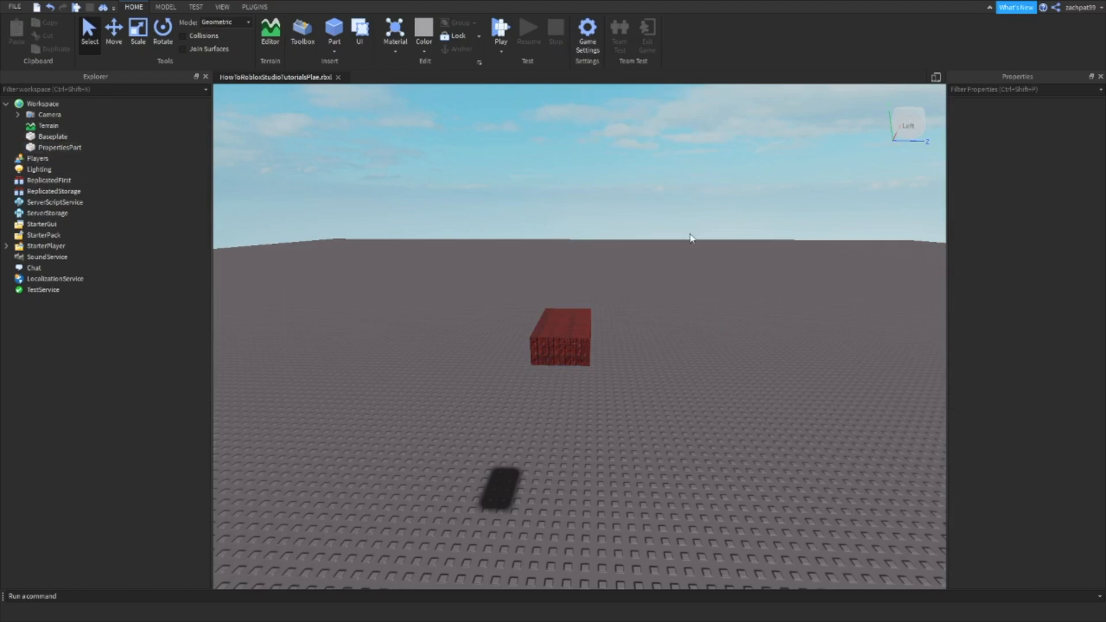
Open PropertiesPart's name for renaming in the object tree, leaving each time without entering a new name
{"action": "left_click", "coordinate": [38, 148]}
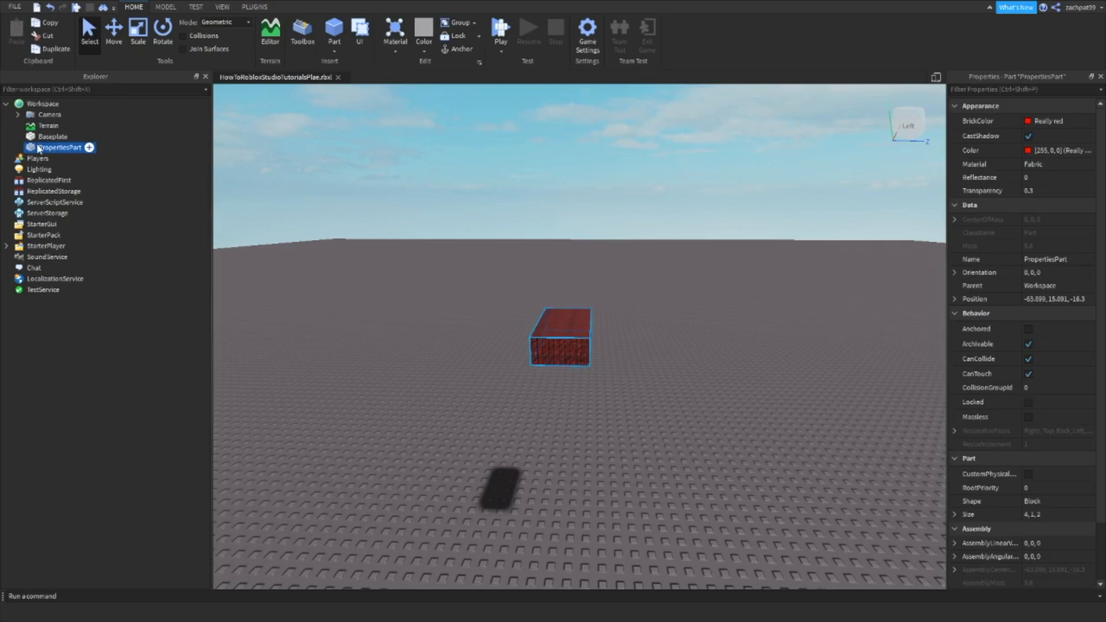
{"action": "right_click", "coordinate": [34, 150]}
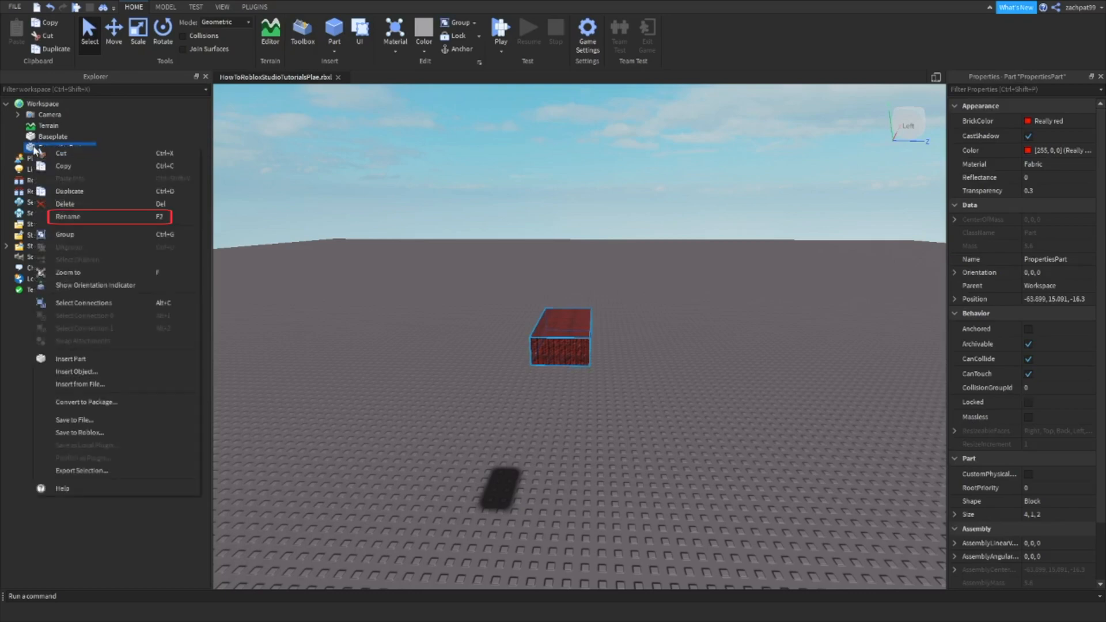
{"action": "left_click", "coordinate": [130, 217]}
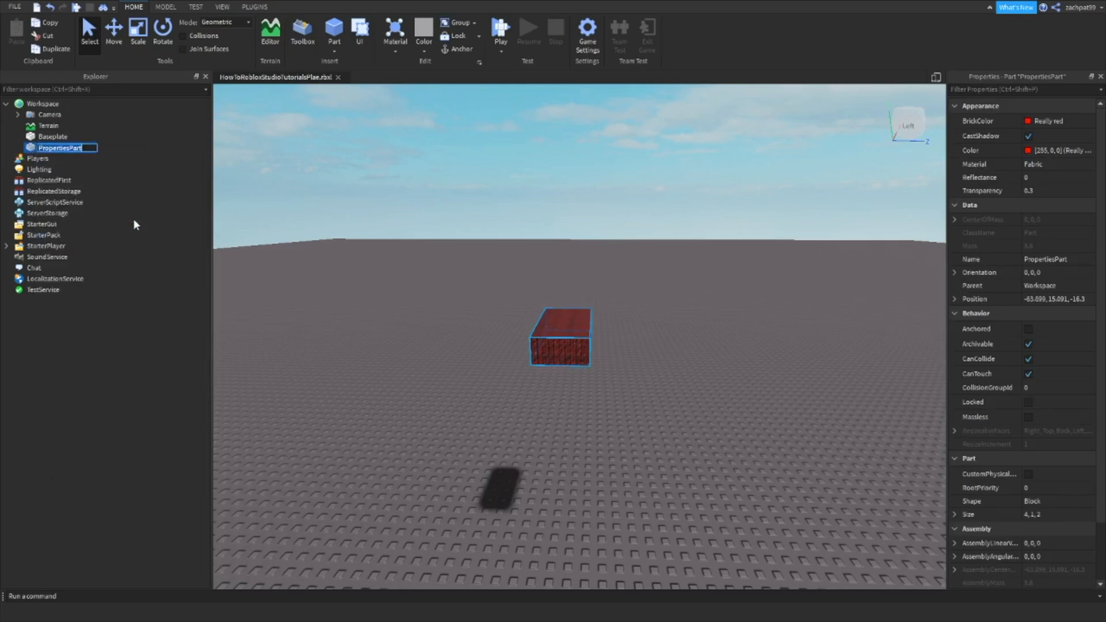
{"action": "left_click", "coordinate": [257, 206]}
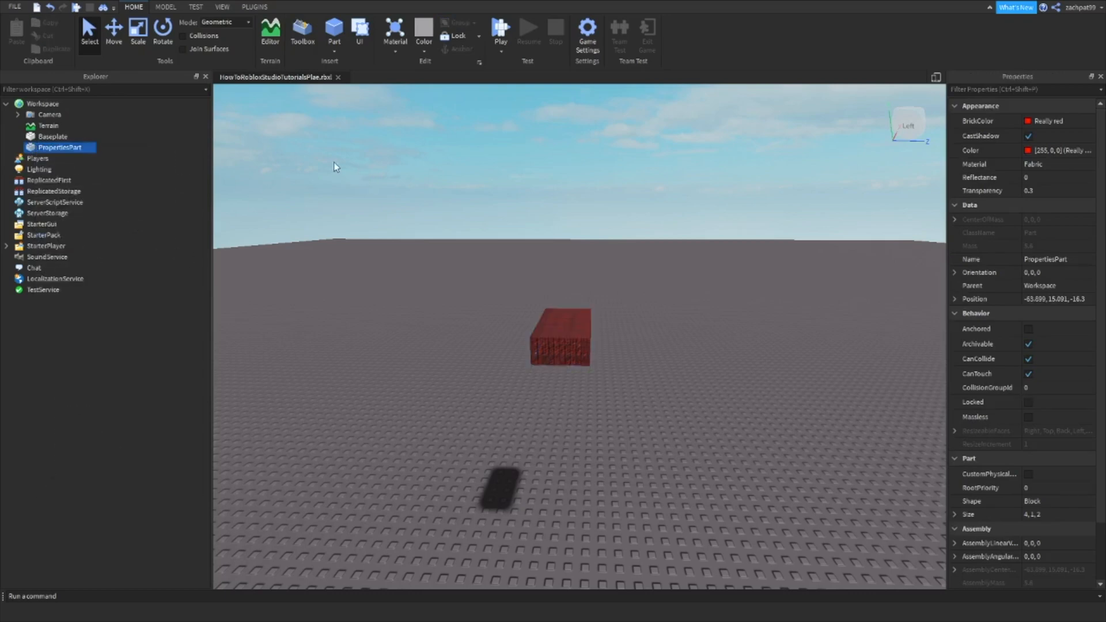
{"action": "left_click", "coordinate": [34, 151]}
{"action": "double_click", "coordinate": [42, 147]}
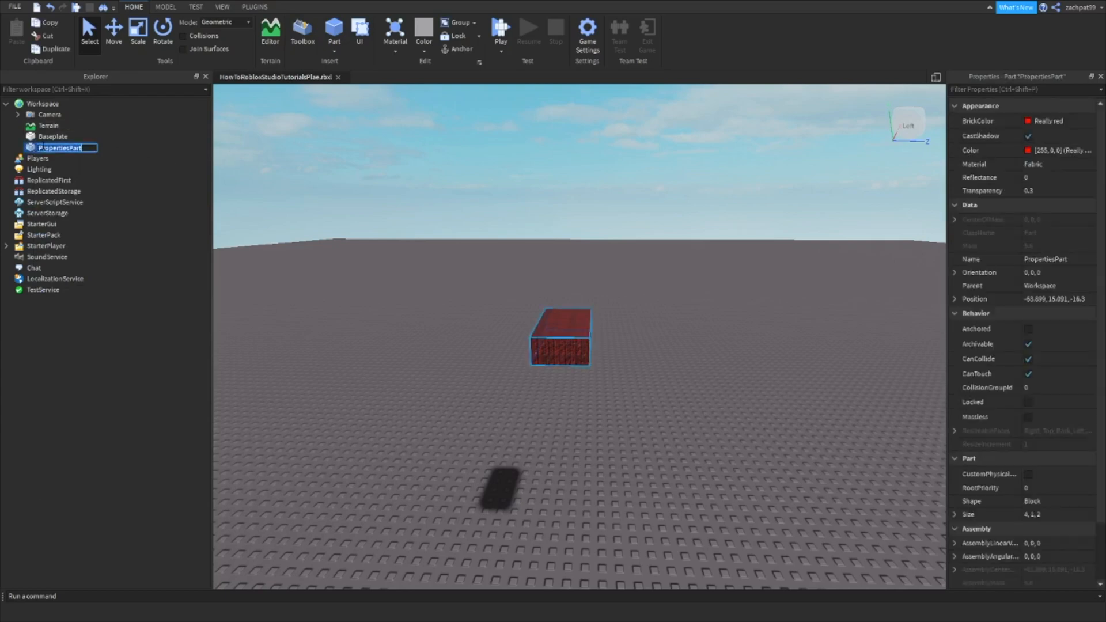
{"action": "left_click", "coordinate": [326, 151]}
{"action": "left_click", "coordinate": [60, 150]}
{"action": "left_click", "coordinate": [228, 155]}
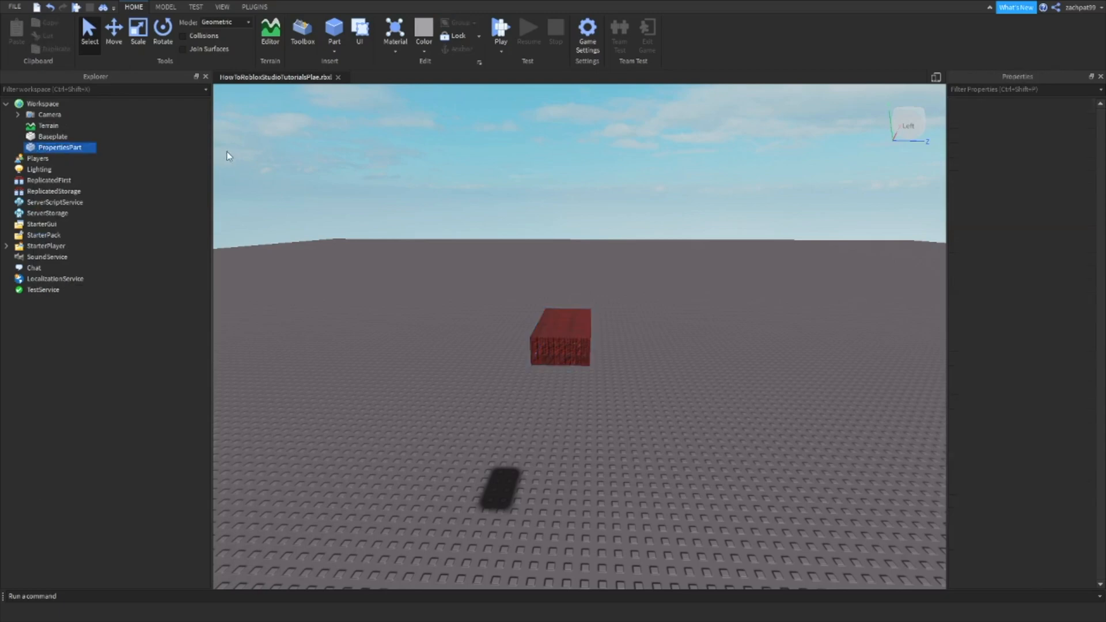
Select the red block and set its Orientation to 1, 1, 1, then to 50, 50, 50
{"action": "left_click", "coordinate": [551, 342]}
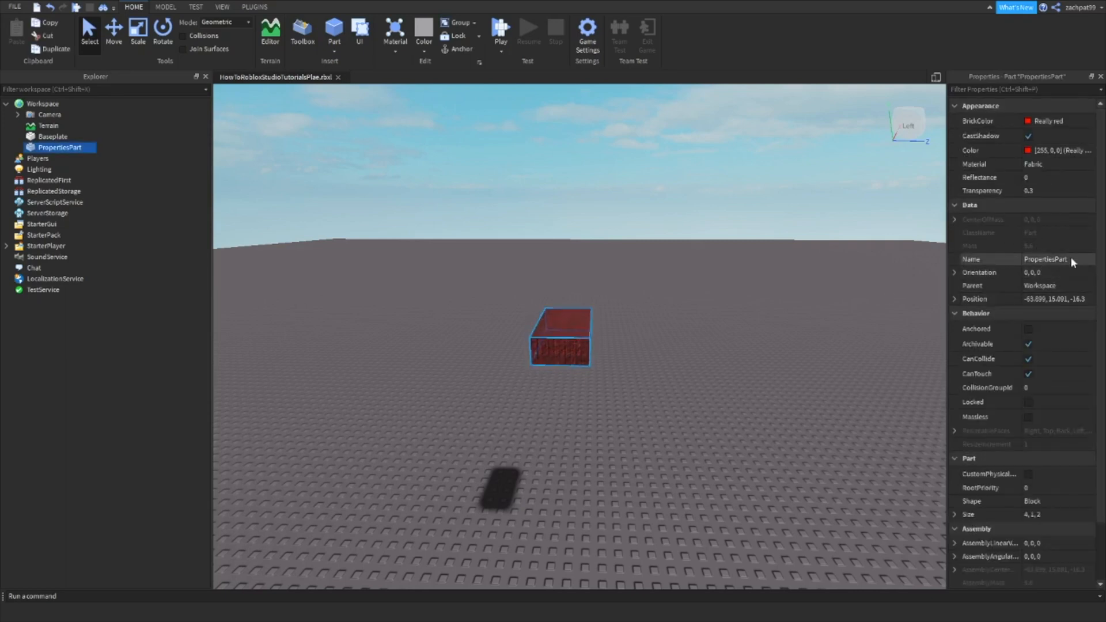
{"action": "left_click", "coordinate": [1050, 272]}
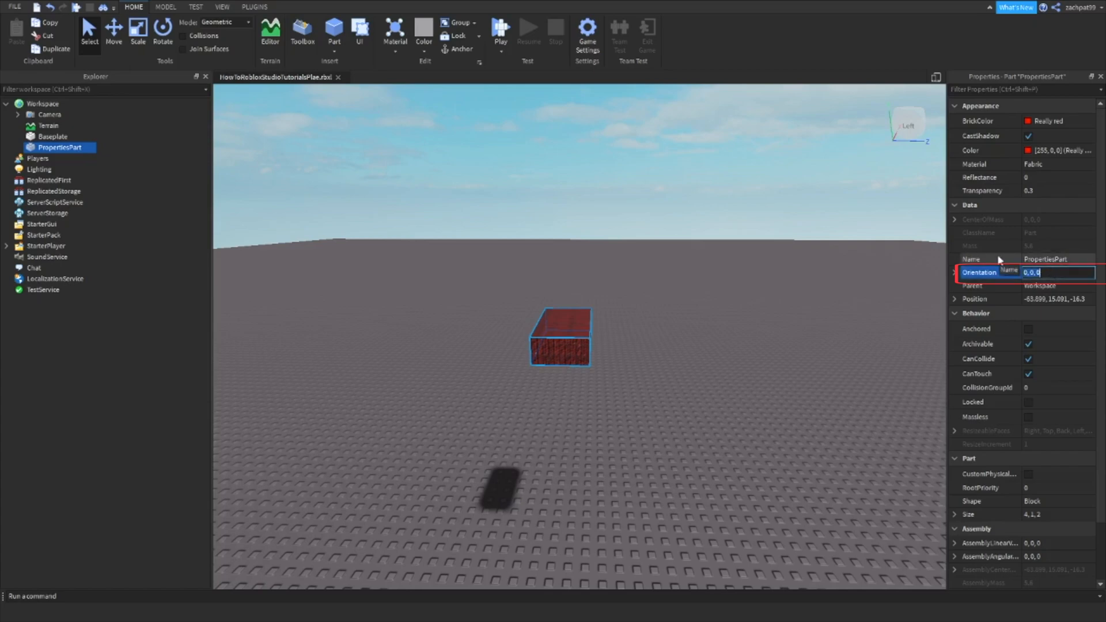
{"action": "type", "text": "1,1,1"}
{"action": "key", "text": "Return"}
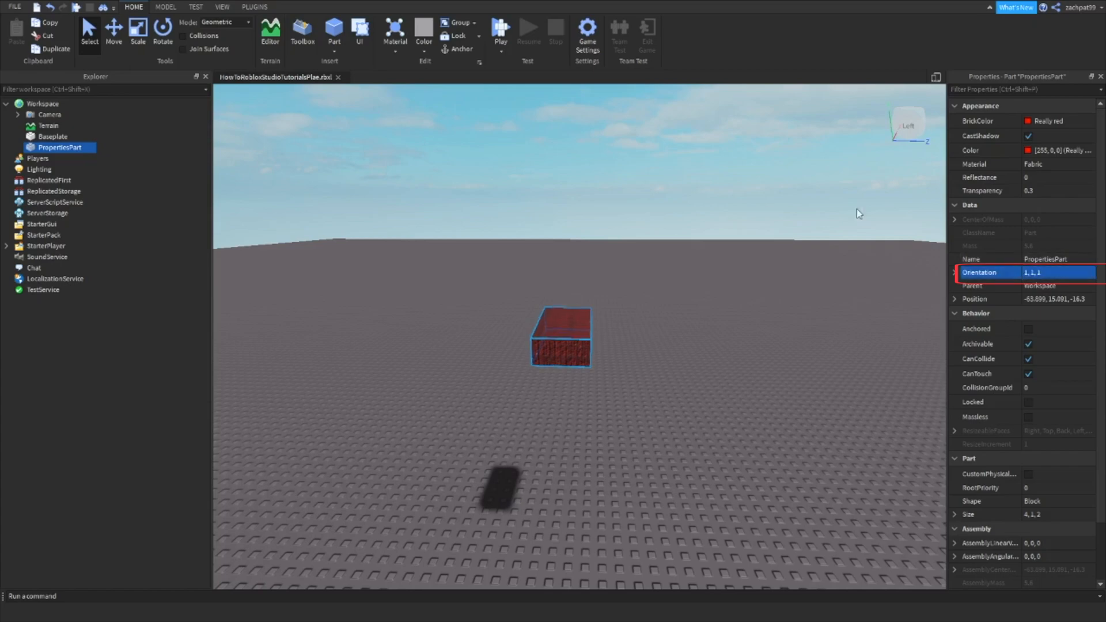
{"action": "right_click_drag", "start_coordinate": [634, 396], "coordinate": [752, 412]}
{"action": "left_click", "coordinate": [1082, 274]}
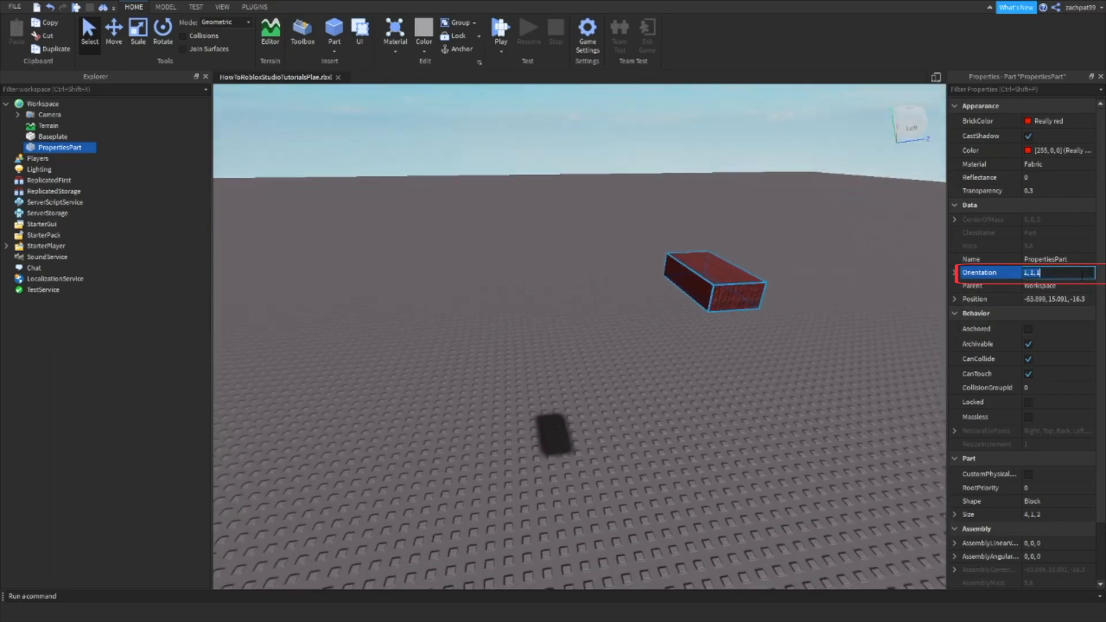
{"action": "type", "text": "50,50,50"}
{"action": "key", "text": "Return"}
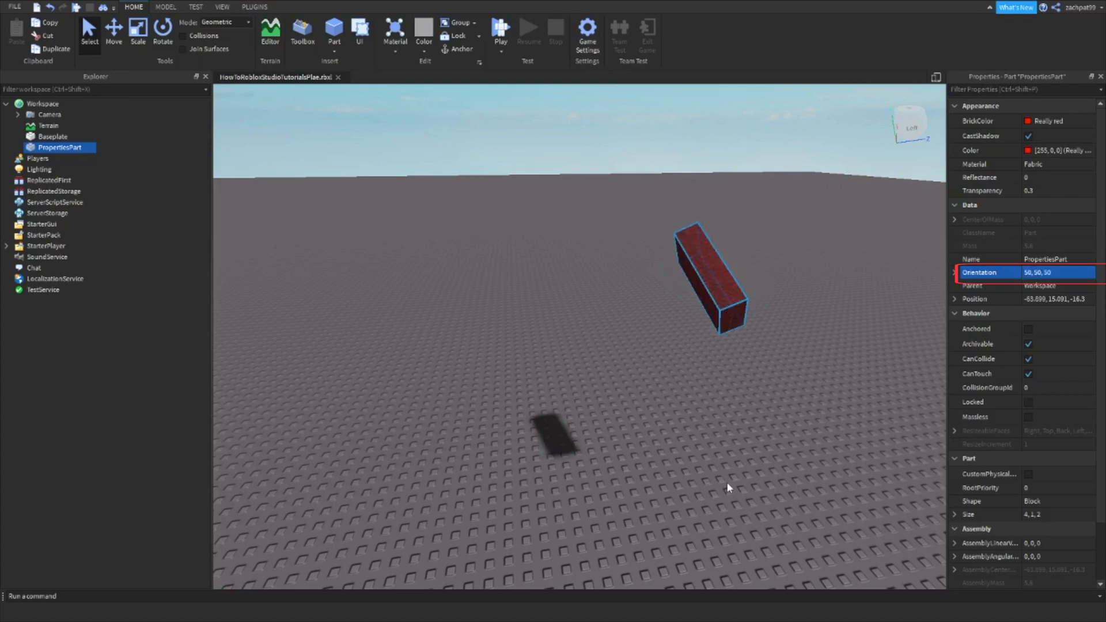
Undo both Orientation changes made to the block
{"action": "left_click", "coordinate": [667, 445]}
{"action": "key", "text": "ctrl+z"}
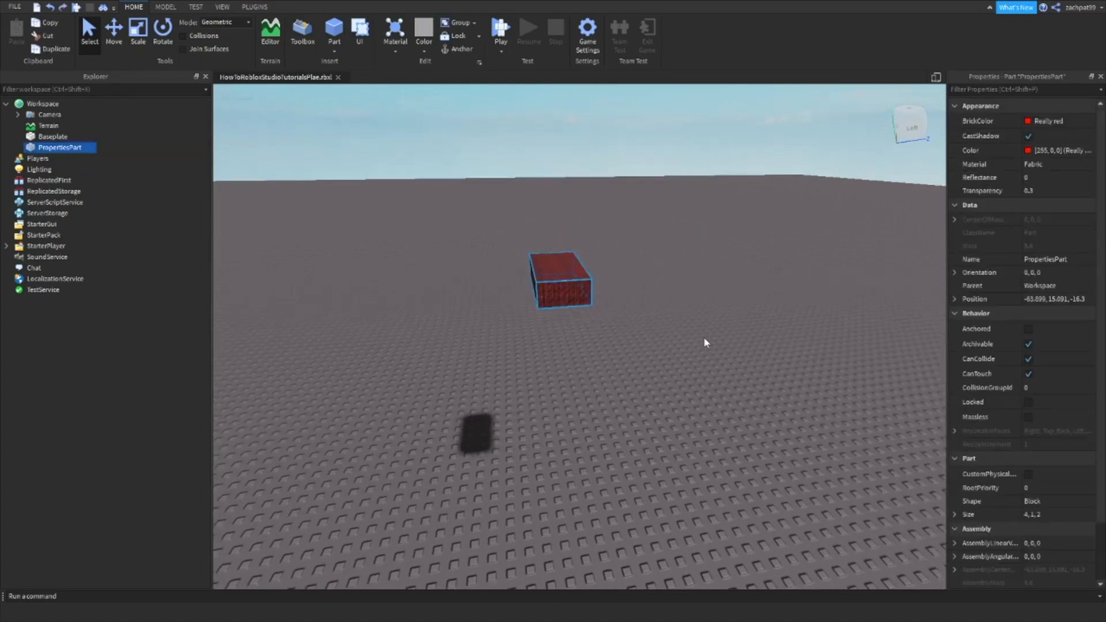
{"action": "right_click_drag", "start_coordinate": [703, 342], "coordinate": [700, 333]}
{"action": "key", "text": "w"}
{"action": "key", "text": "s"}
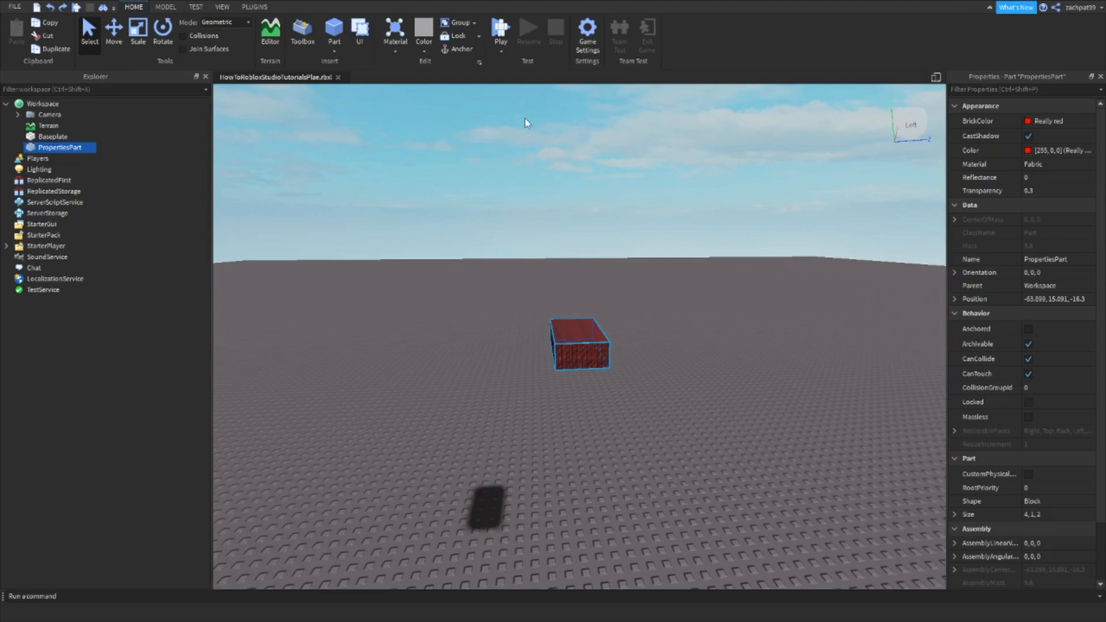
Run the simulation with the block unanchored to observe how it behaves, then stop it
{"action": "left_click", "coordinate": [195, 7]}
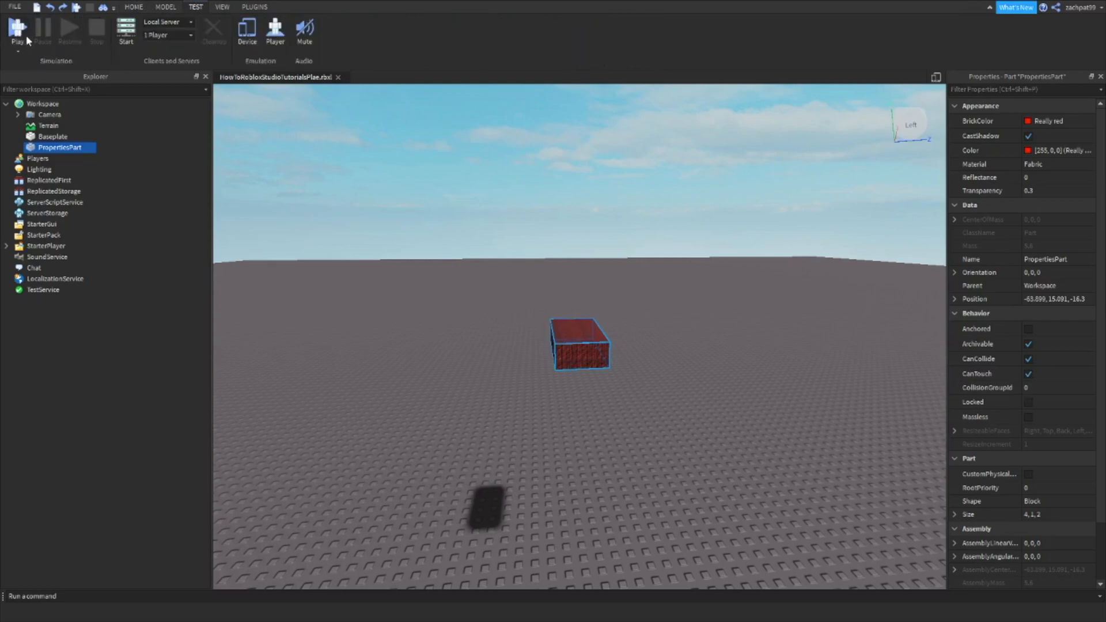
{"action": "left_click", "coordinate": [16, 52]}
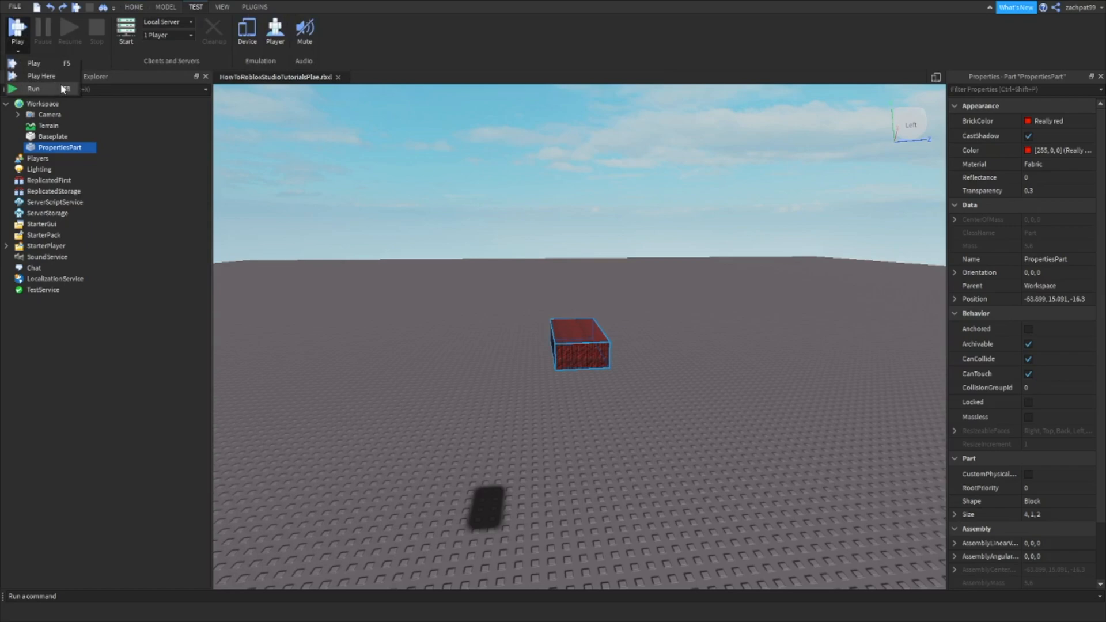
{"action": "left_click", "coordinate": [64, 88]}
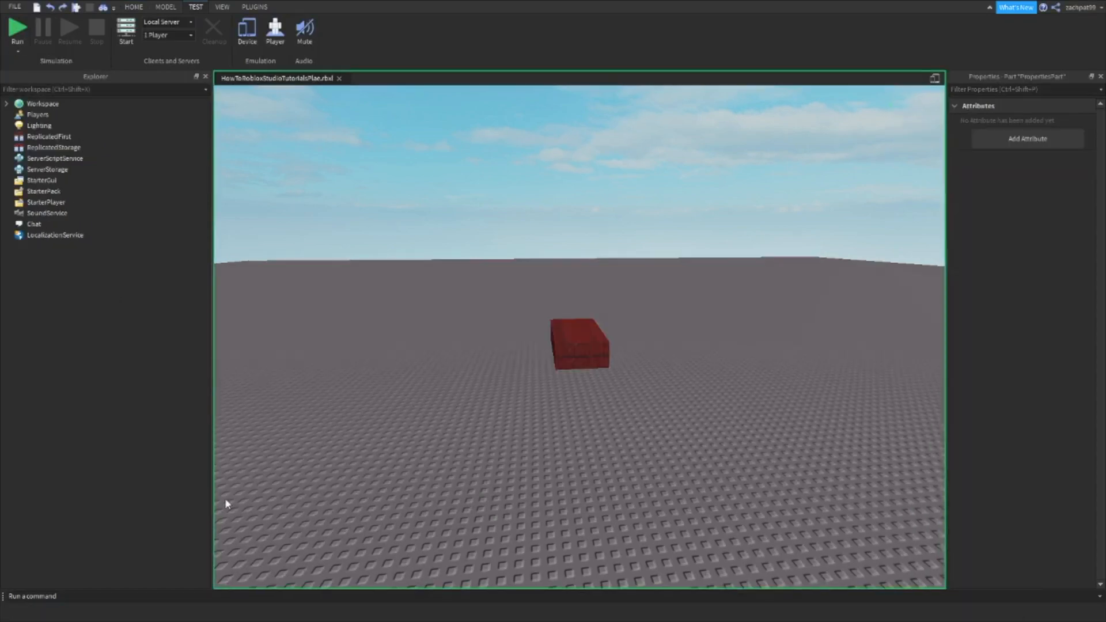
{"action": "right_click_drag", "start_coordinate": [645, 266], "coordinate": [645, 266]}
{"action": "left_click", "coordinate": [127, 29]}
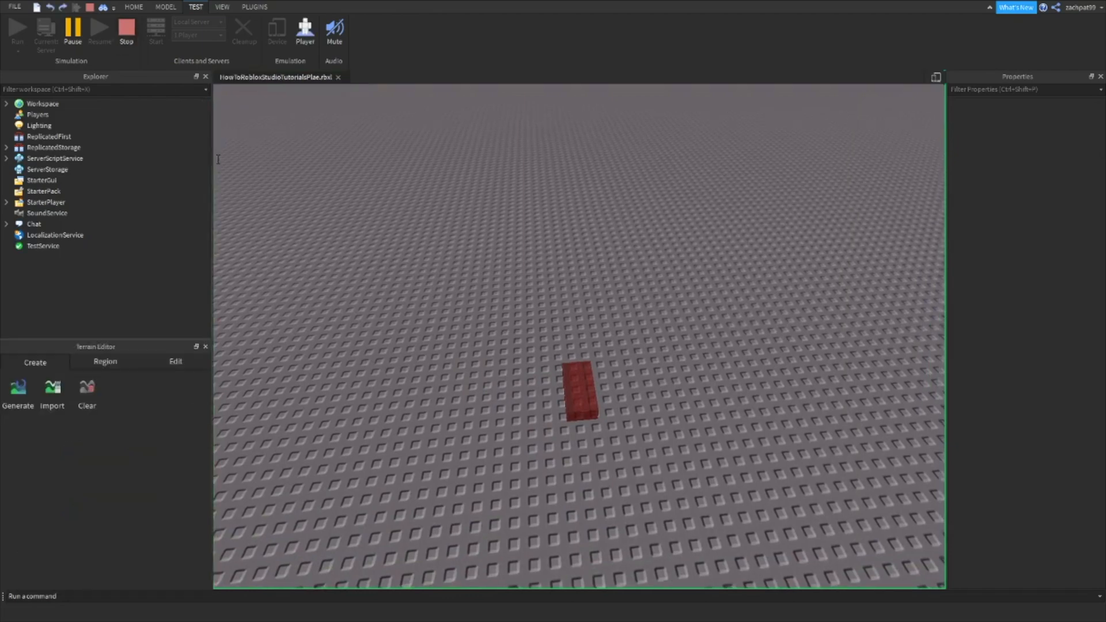
Turn on Anchored for the block and run the simulation again to check its behavior
{"action": "left_click", "coordinate": [1048, 333]}
{"action": "left_click", "coordinate": [21, 26]}
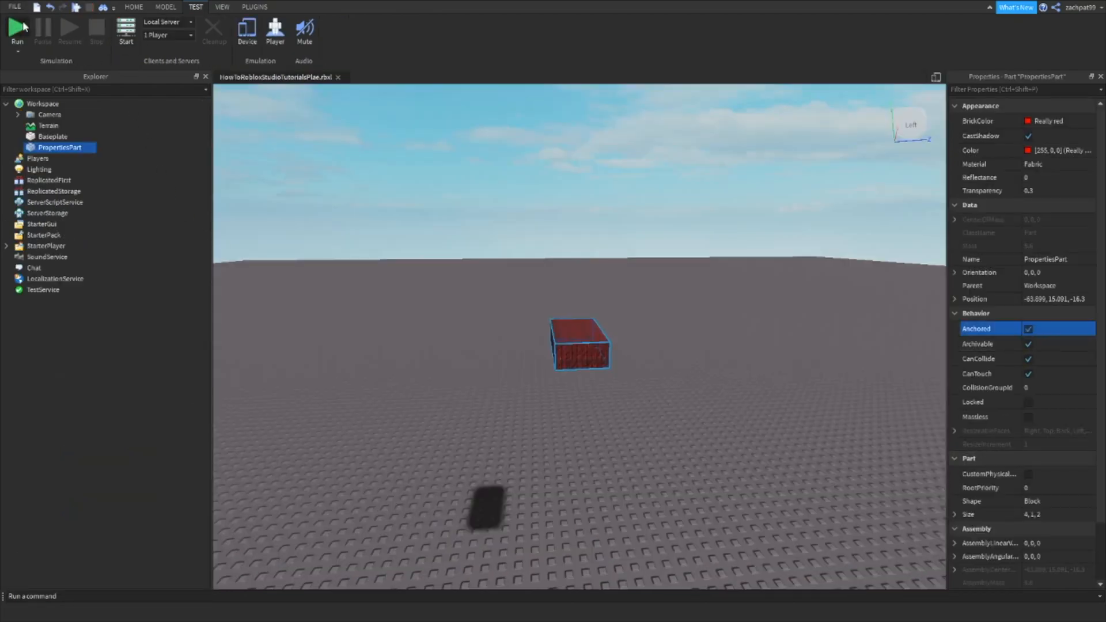
{"action": "key", "text": "d"}
{"action": "right_click_drag", "start_coordinate": [633, 341], "coordinate": [633, 342]}
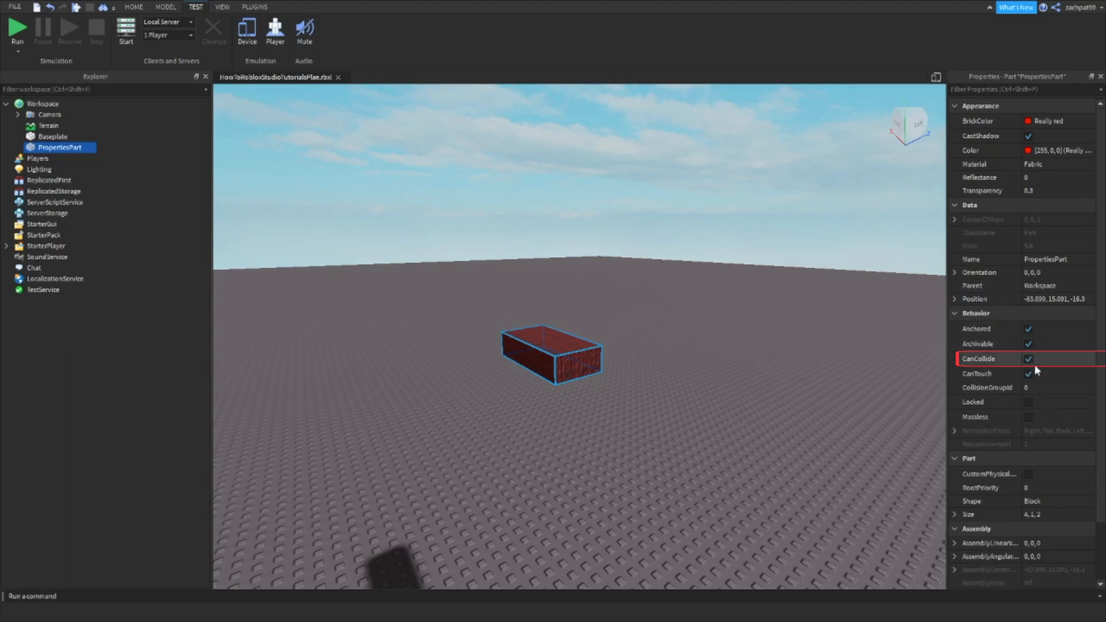
Scale the anchored red block up into a wide, flat slab
{"action": "left_click", "coordinate": [133, 6]}
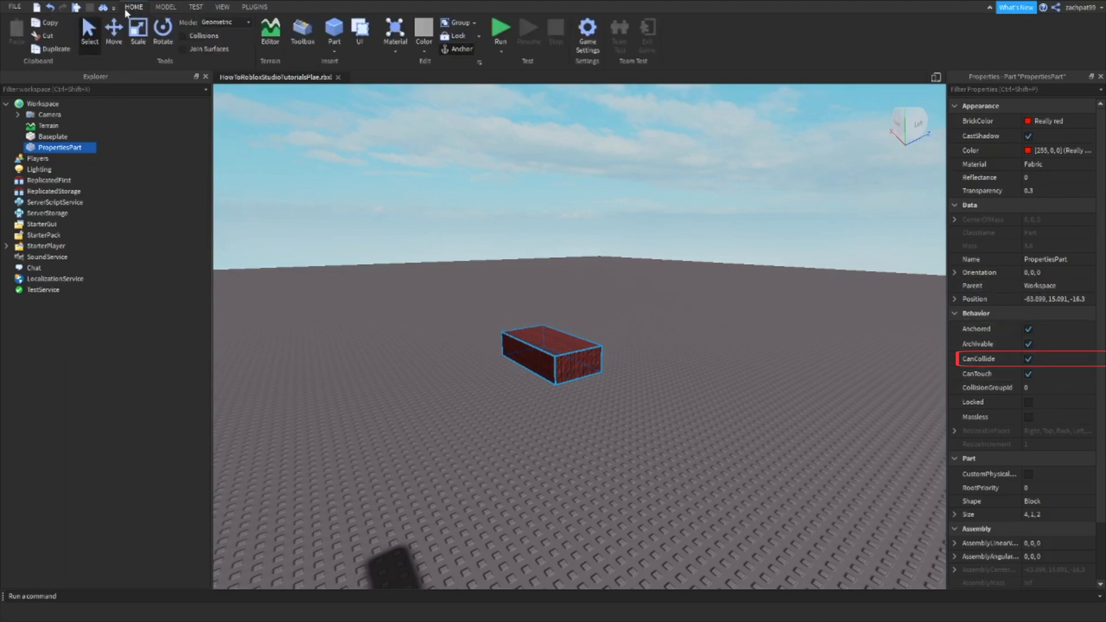
{"action": "left_click", "coordinate": [140, 43]}
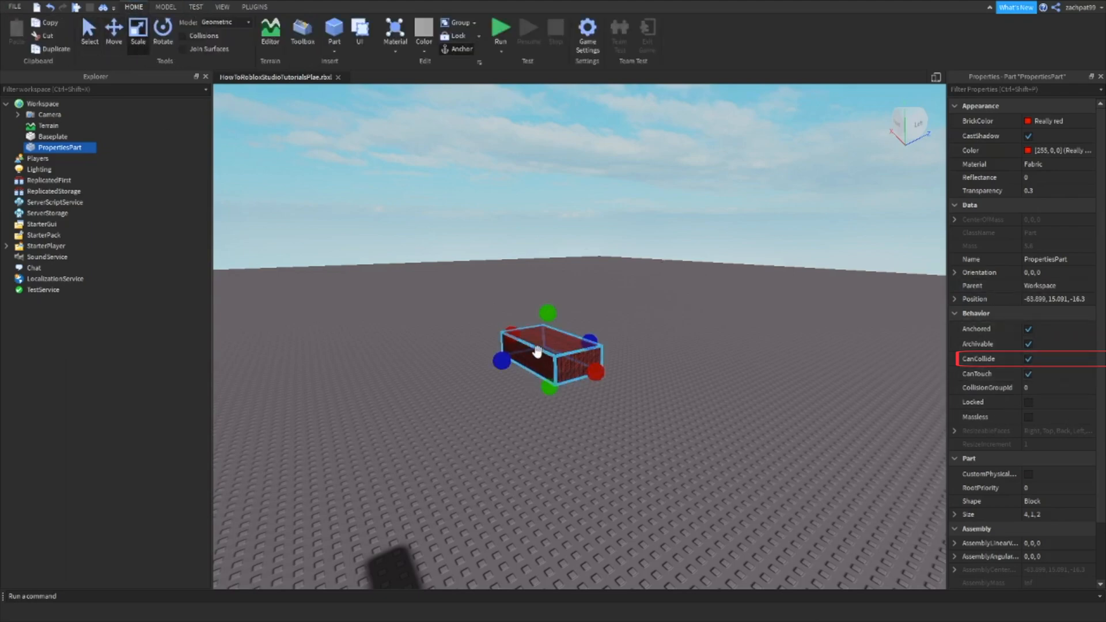
{"action": "right_click_drag", "start_coordinate": [498, 369], "coordinate": [498, 391]}
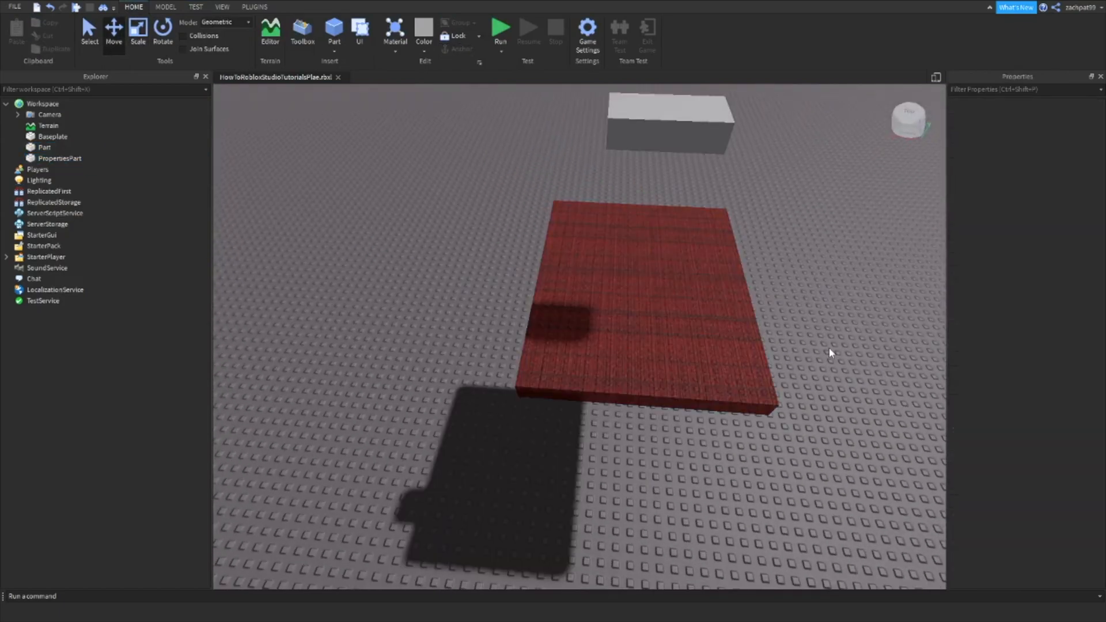
Run the simulation with the grey block above the anchored red slab to observe the collision, then stop it
{"action": "right_click_drag", "start_coordinate": [829, 347], "coordinate": [828, 347]}
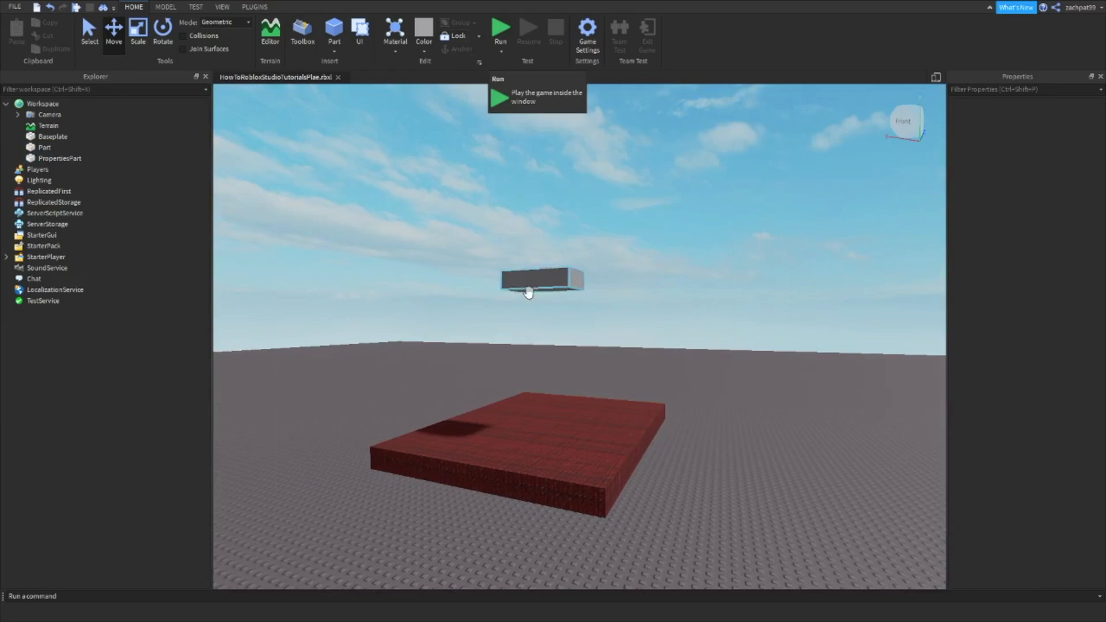
{"action": "left_click", "coordinate": [501, 35]}
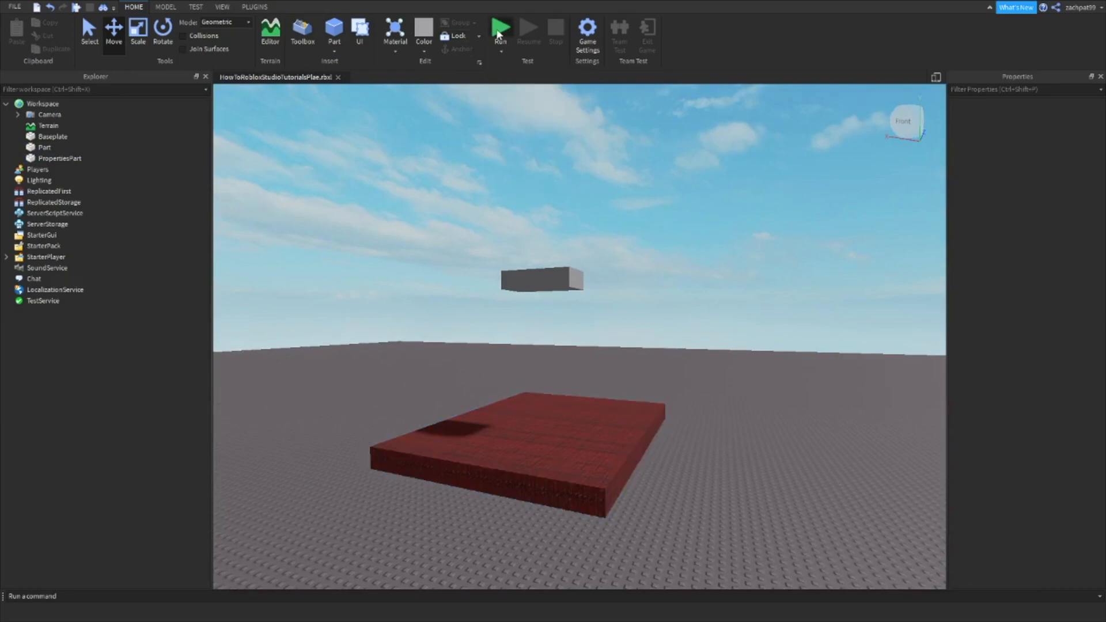
{"action": "key", "text": "w"}
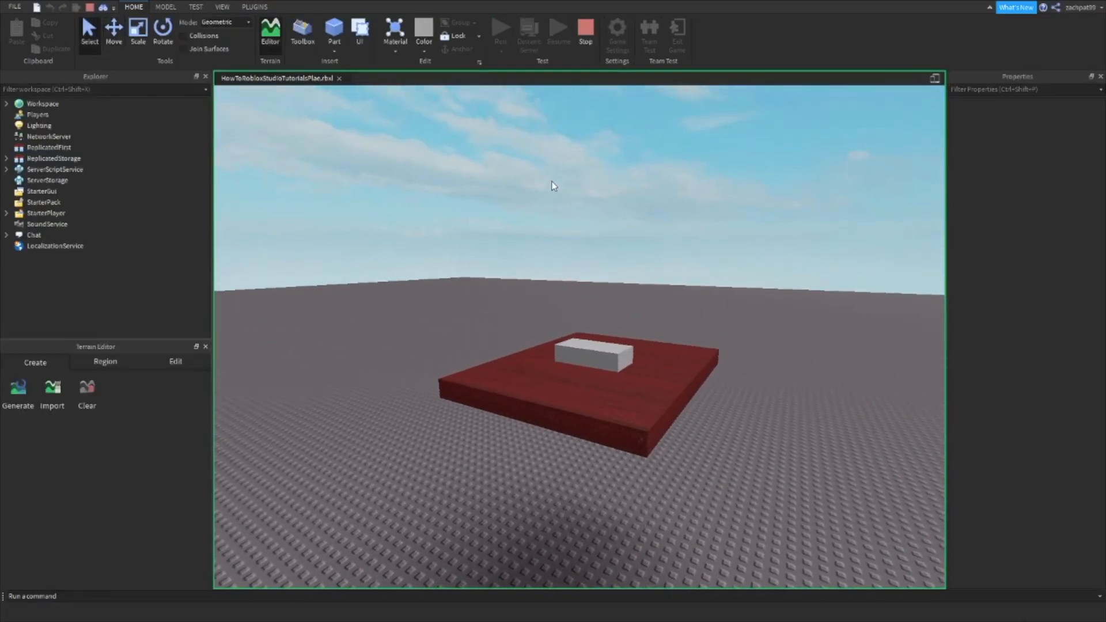
{"action": "left_click", "coordinate": [583, 33]}
Test the simulation with CanCollide turned off for the red slab, then turn CanCollide back on
{"action": "left_click", "coordinate": [550, 455]}
{"action": "left_click", "coordinate": [1028, 358]}
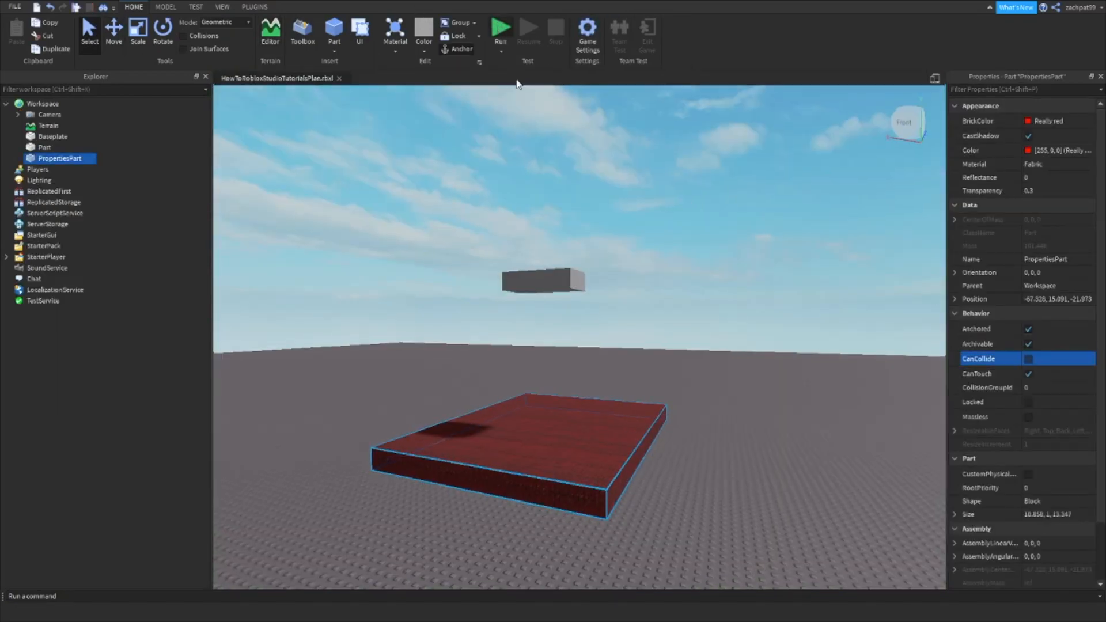
{"action": "left_click", "coordinate": [500, 29]}
{"action": "right_click_drag", "start_coordinate": [599, 274], "coordinate": [617, 291]}
{"action": "left_click", "coordinate": [585, 29]}
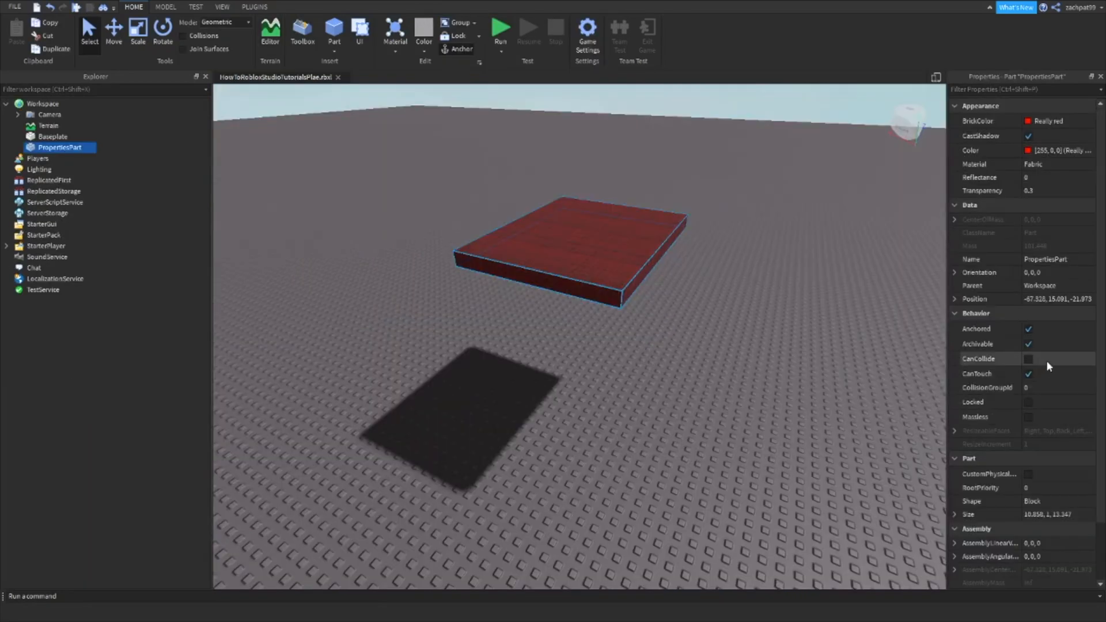
{"action": "left_click", "coordinate": [1053, 357]}
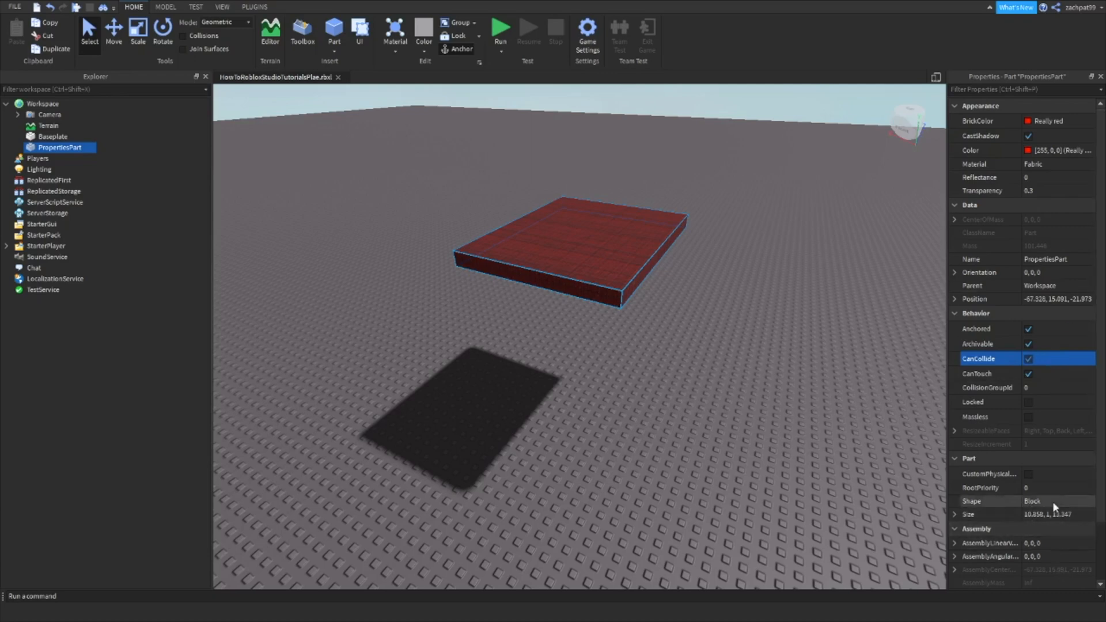
Set the red slab's Size to 1, 1, 1 and then to 2, 2, 2
{"action": "scroll", "coordinate": [1026, 495], "scroll_direction": "down", "scroll_amount": 1}
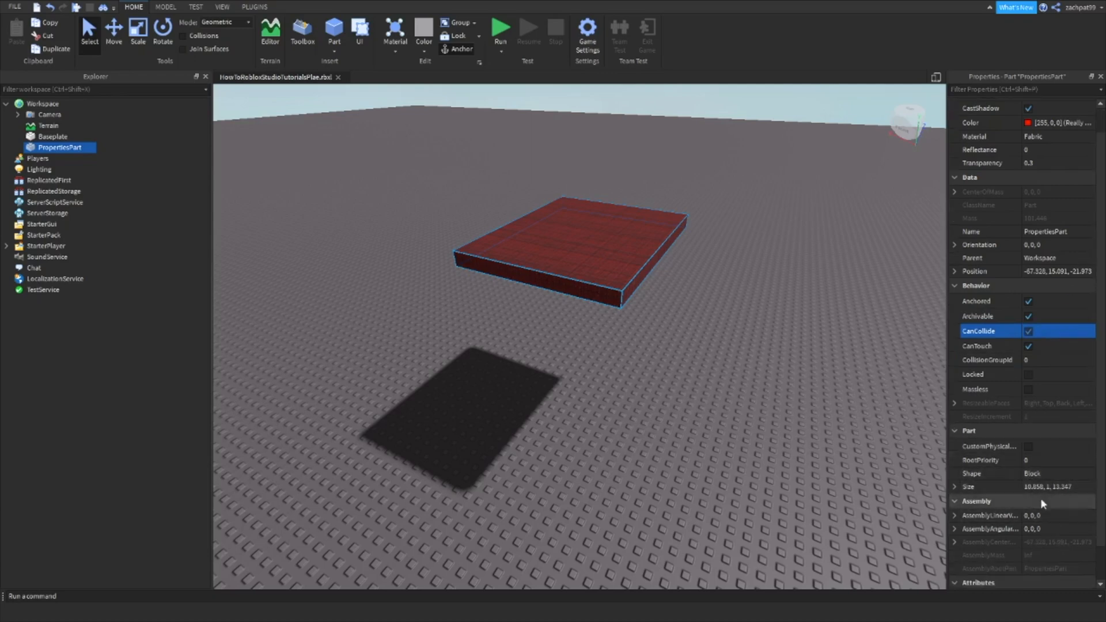
{"action": "scroll", "coordinate": [1041, 496], "scroll_direction": "down", "scroll_amount": 2}
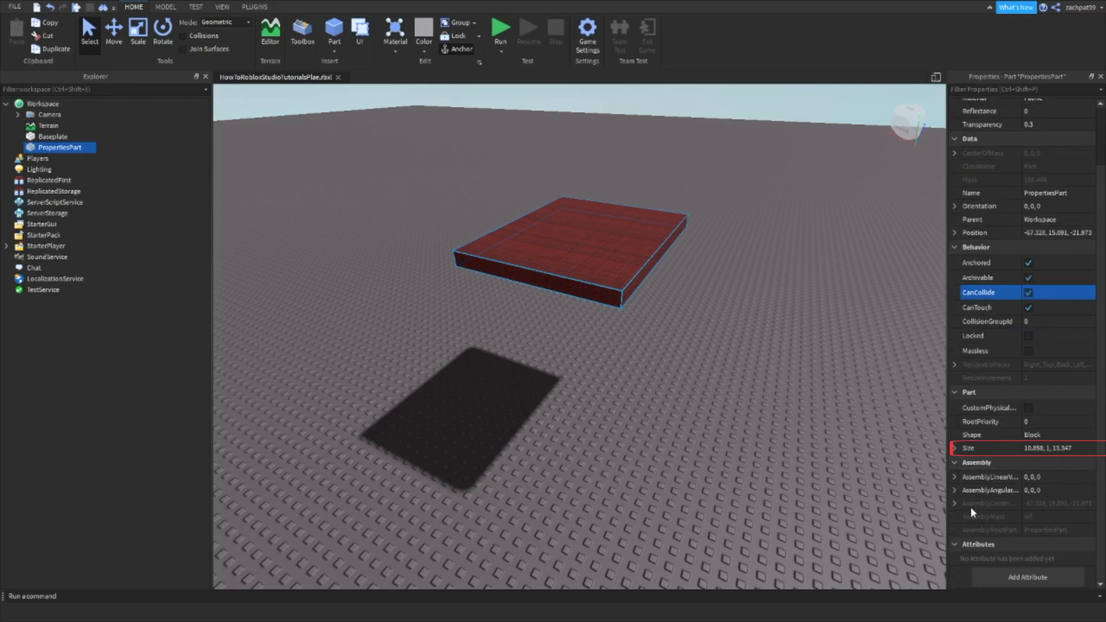
{"action": "left_click", "coordinate": [1055, 449]}
{"action": "type", "text": "1,1,1"}
{"action": "key", "text": "Return"}
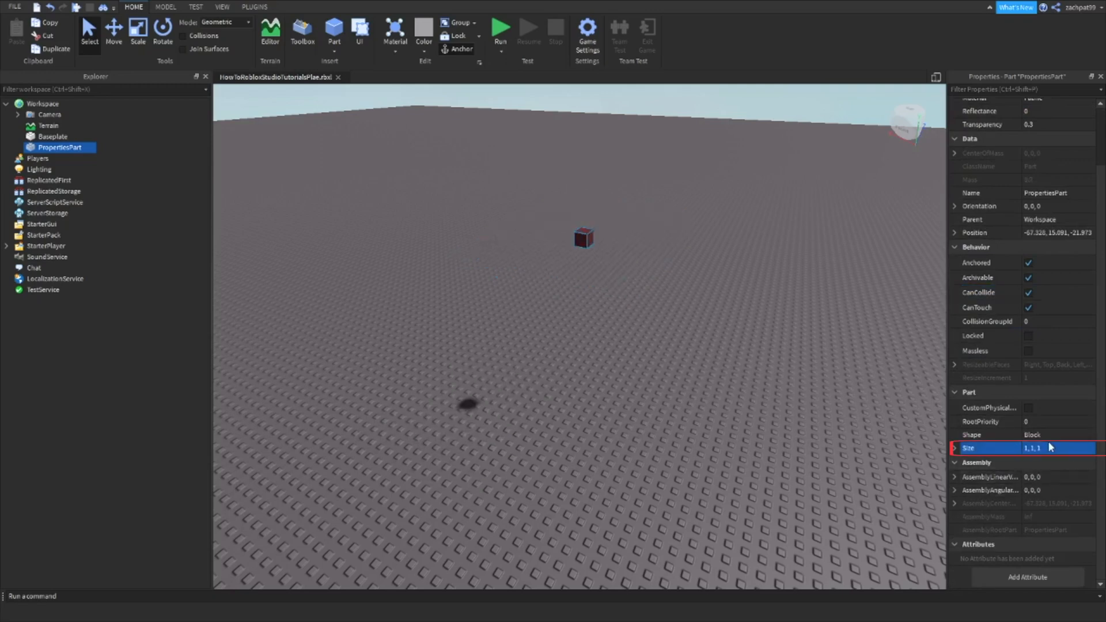
{"action": "left_click", "coordinate": [1050, 448]}
{"action": "type", "text": "2,2,2"}
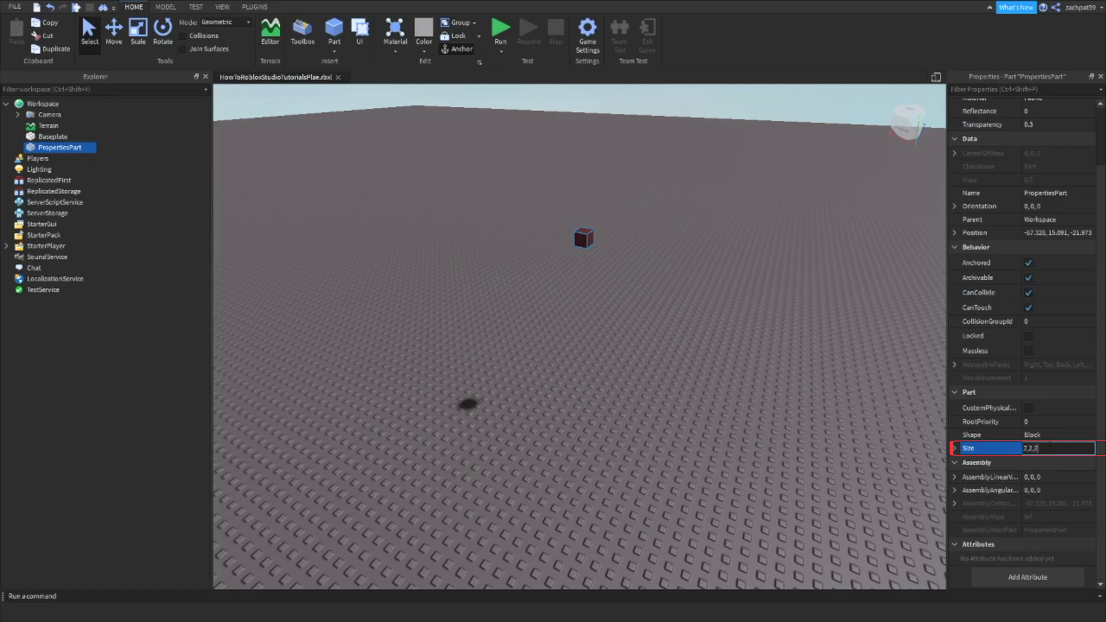
{"action": "key", "text": "Return"}
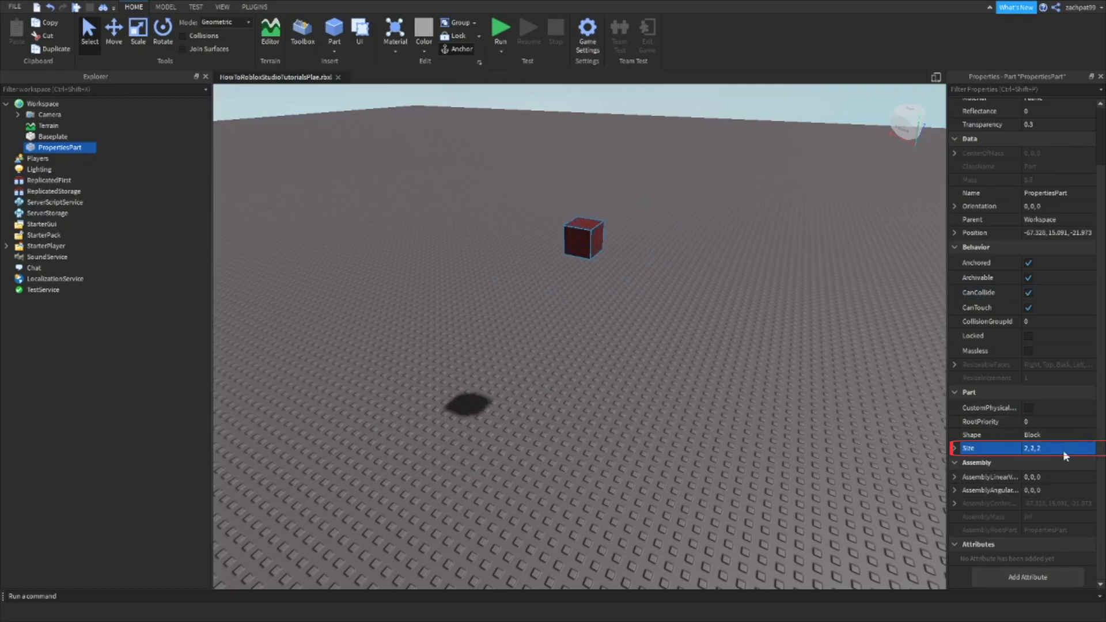
Set the red cube's Size to 3, 3, 3
{"action": "left_click", "coordinate": [1064, 452]}
{"action": "type", "text": "3, 3, 3"}
{"action": "key", "text": "Return"}
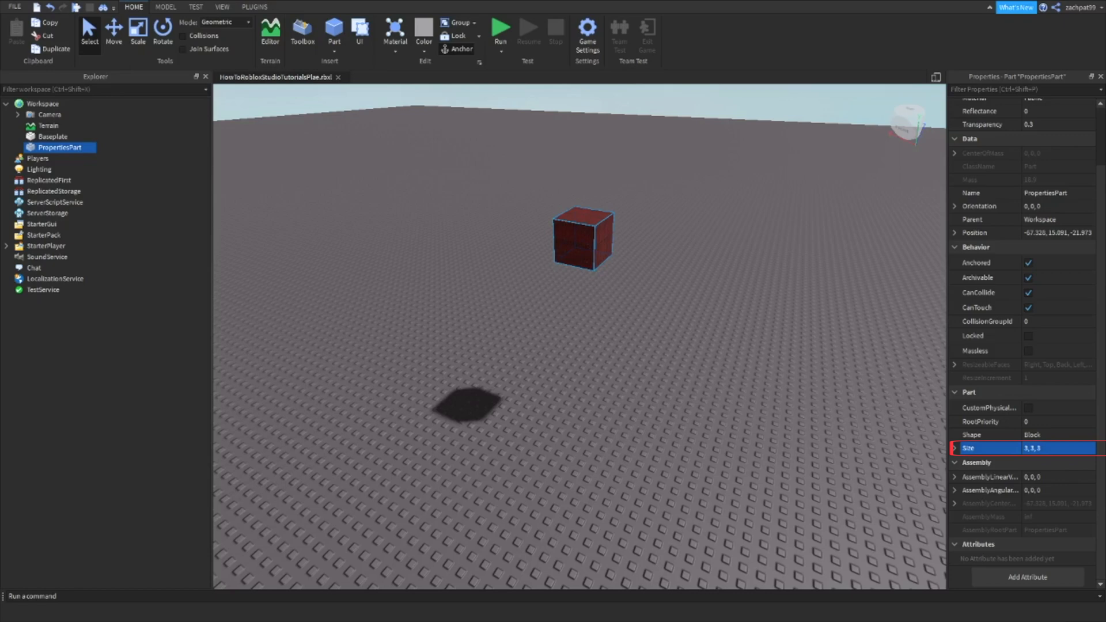
Switch the red part's Shape to Ball, then to Cylinder, and back to Block
{"action": "right_click_drag", "start_coordinate": [731, 418], "coordinate": [730, 334]}
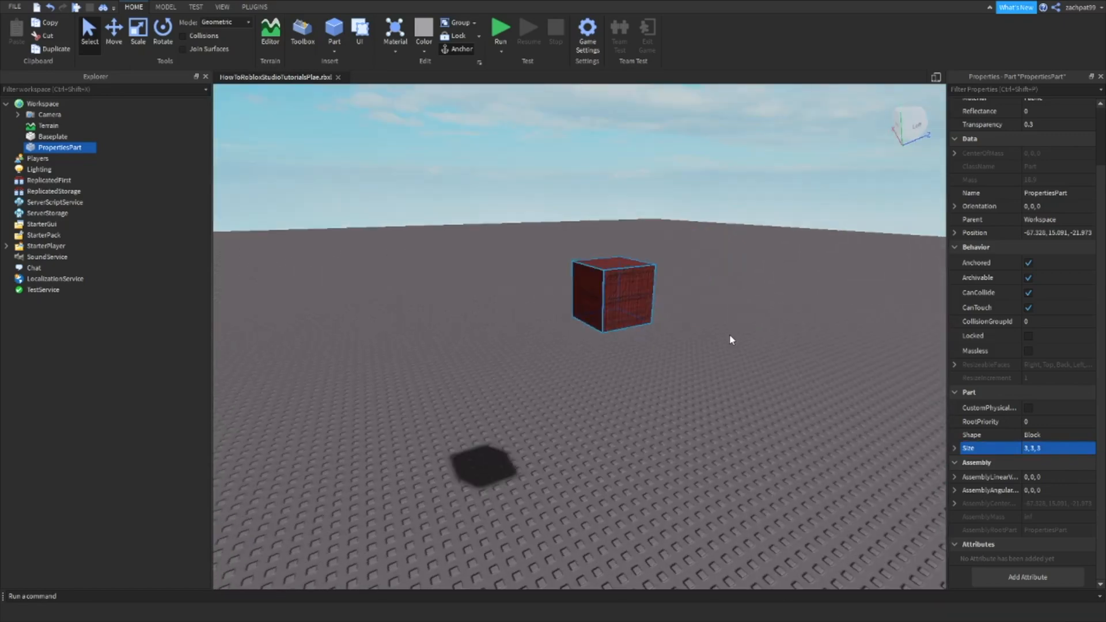
{"action": "left_click", "coordinate": [1065, 436]}
{"action": "left_click", "coordinate": [1065, 436]}
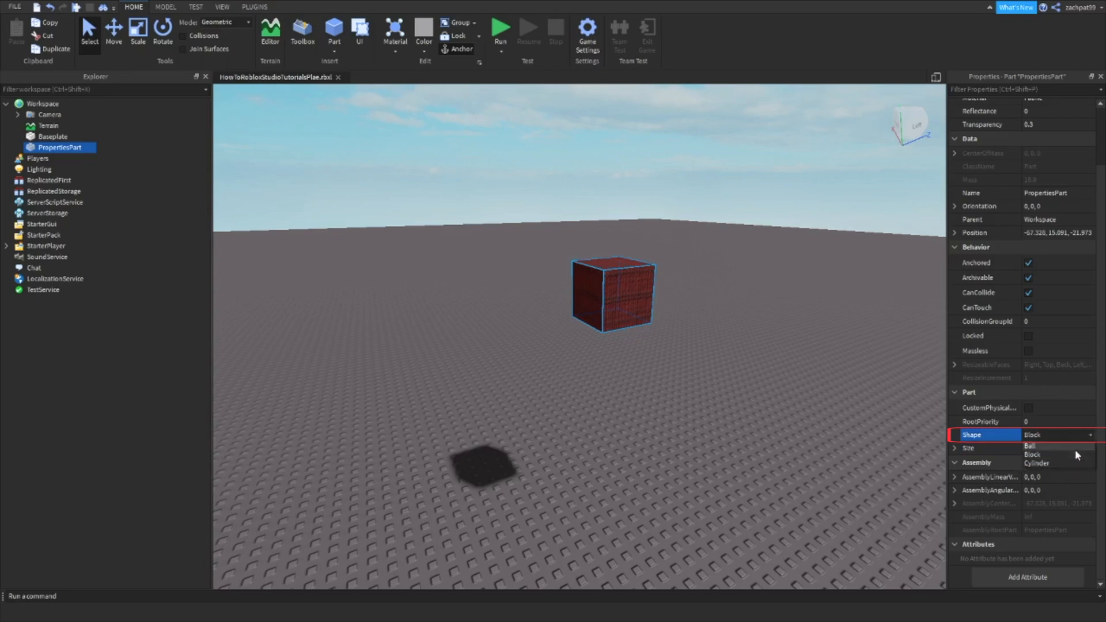
{"action": "left_click", "coordinate": [1075, 447]}
{"action": "left_click", "coordinate": [1070, 439]}
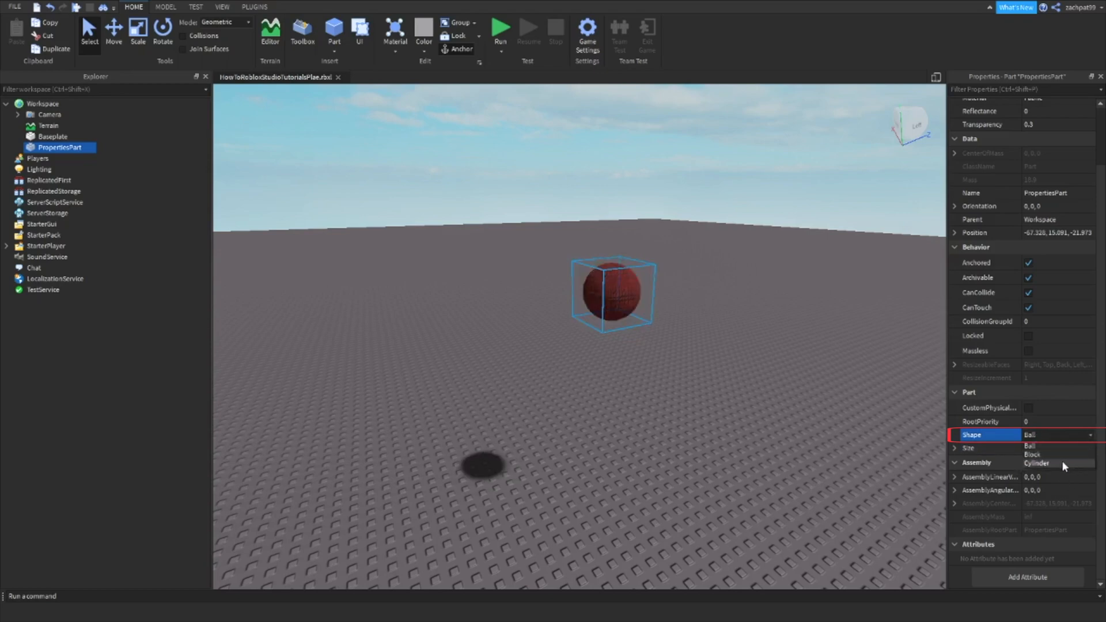
{"action": "left_click", "coordinate": [1061, 462]}
{"action": "left_click", "coordinate": [1058, 433]}
{"action": "left_click", "coordinate": [1056, 458]}
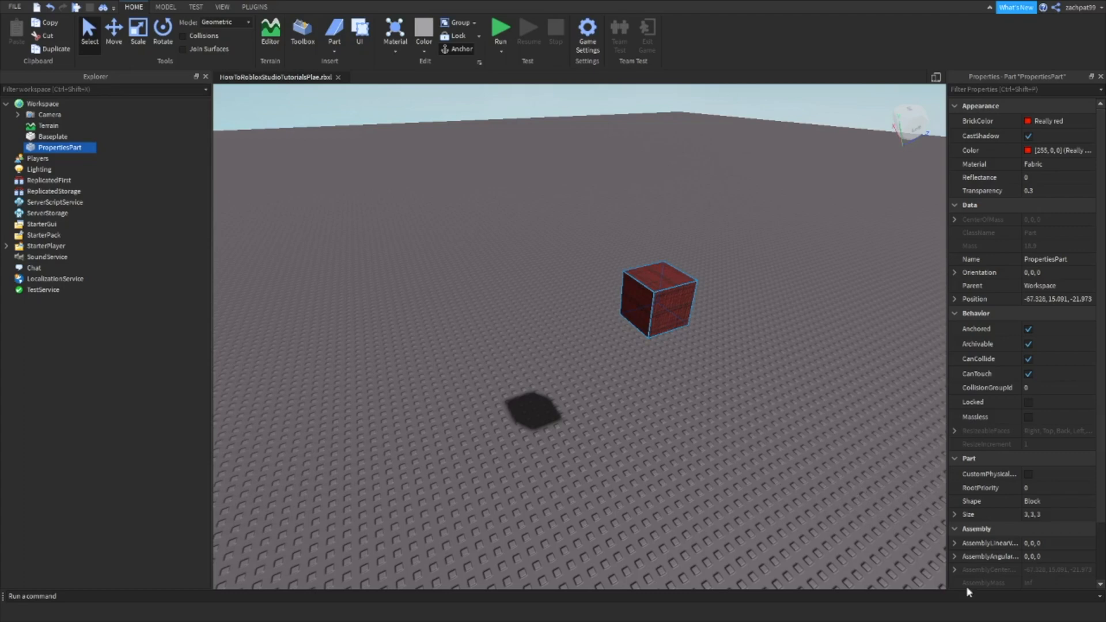
Set the Brightness of the Lighting service to 10 and view the effect on the scene
{"action": "left_click", "coordinate": [547, 387]}
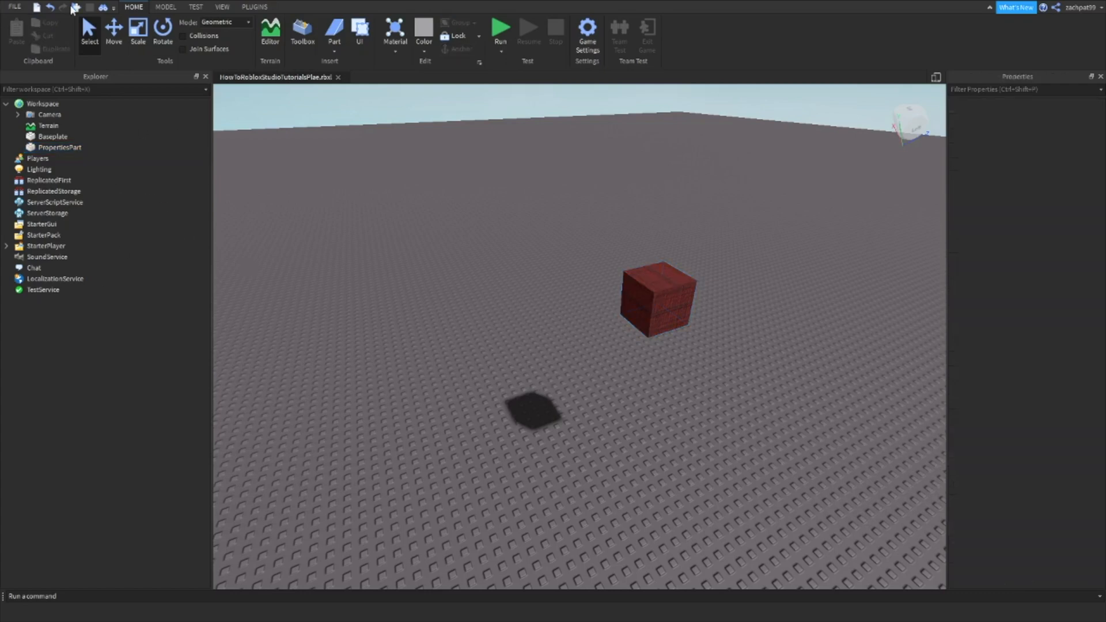
{"action": "left_click", "coordinate": [29, 170]}
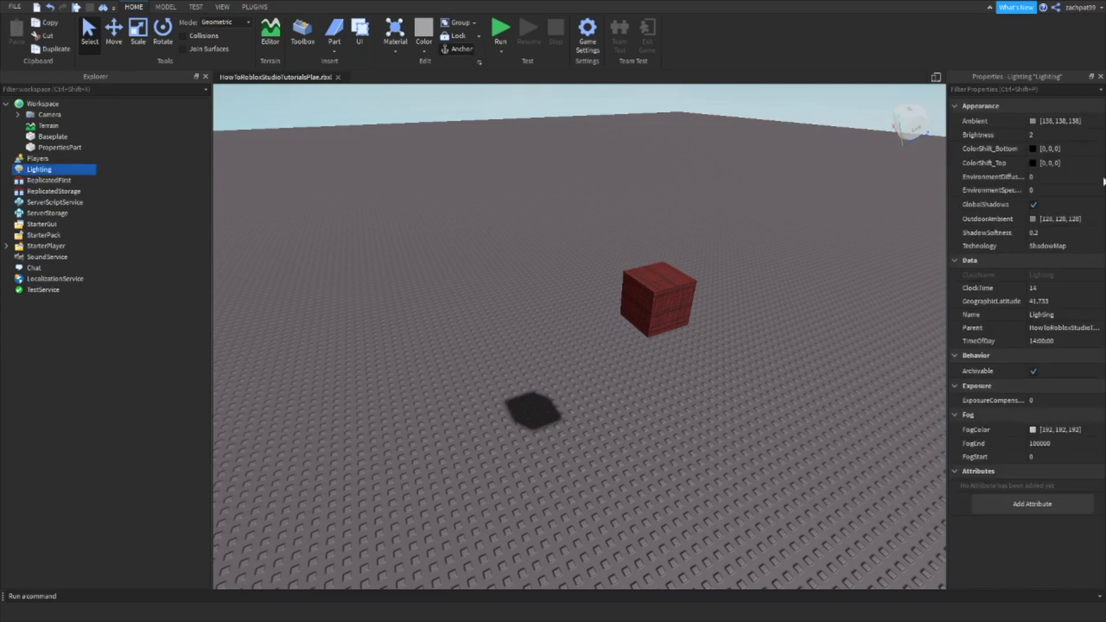
{"action": "left_click", "coordinate": [1050, 138]}
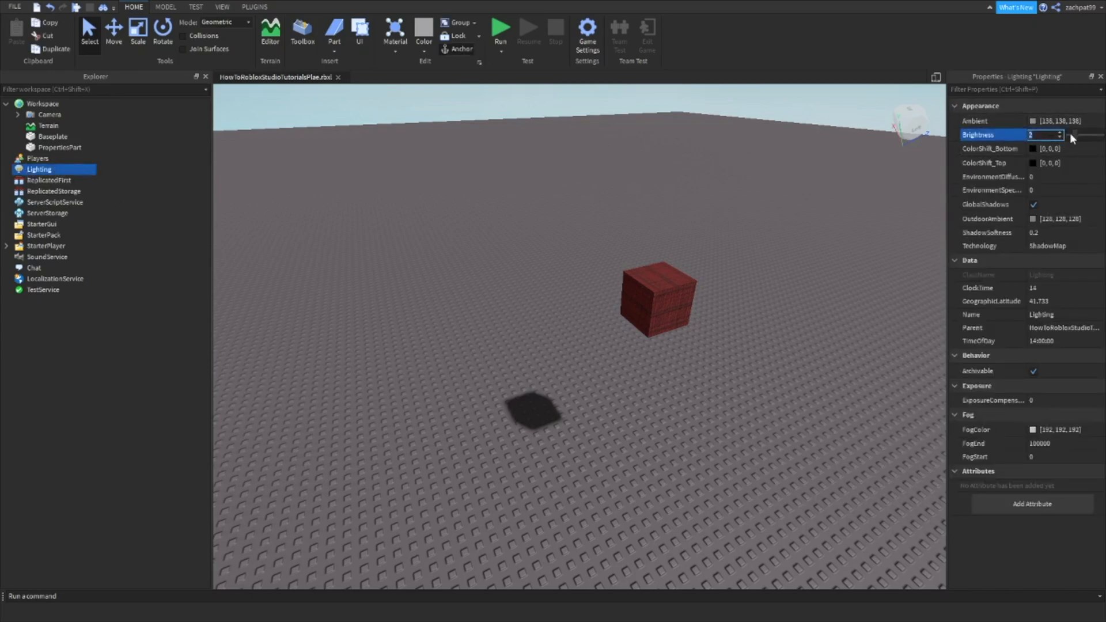
{"action": "type", "text": "10"}
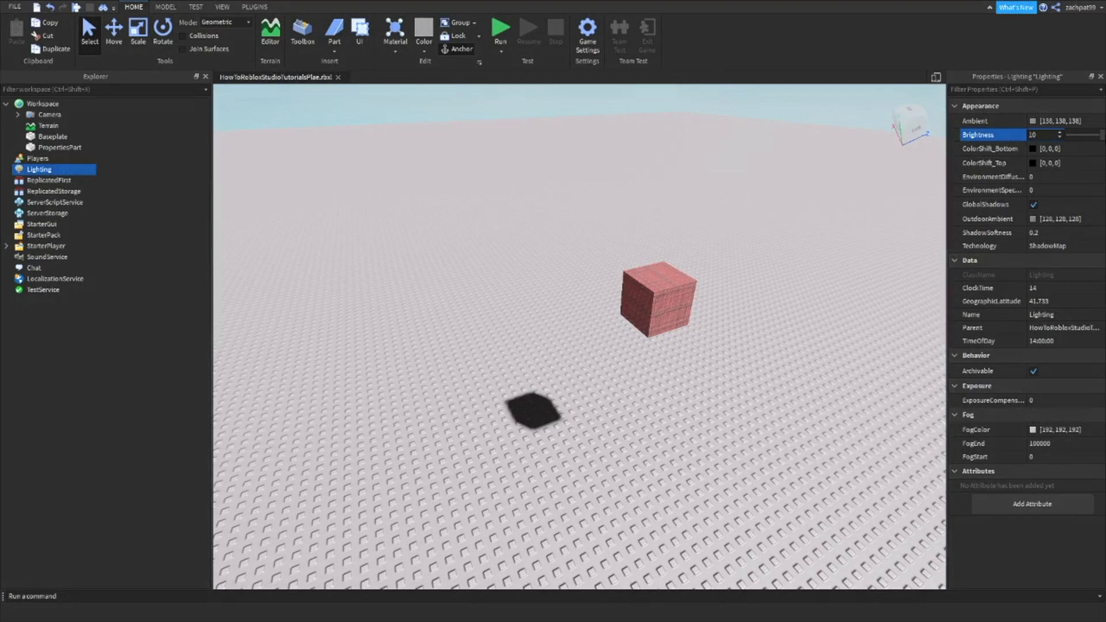
{"action": "left_click", "coordinate": [746, 486]}
{"action": "right_click_drag", "start_coordinate": [745, 487], "coordinate": [747, 490]}
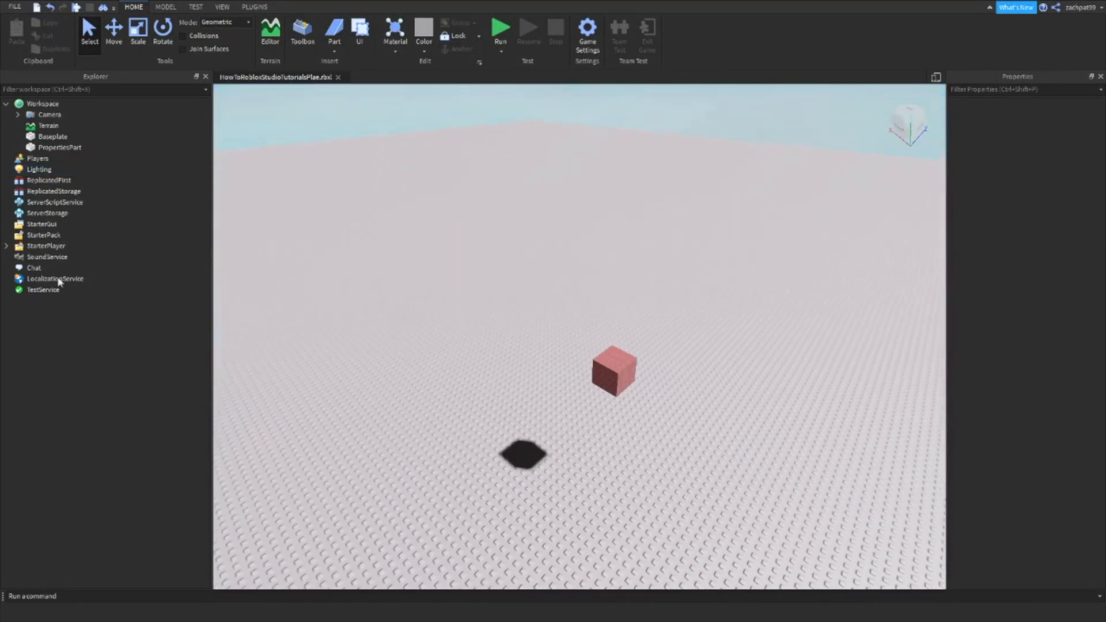
Undo the Brightness change made to Lighting
{"action": "key", "text": "ctrl+z"}
{"action": "left_click", "coordinate": [524, 287]}
{"action": "key", "text": "w"}
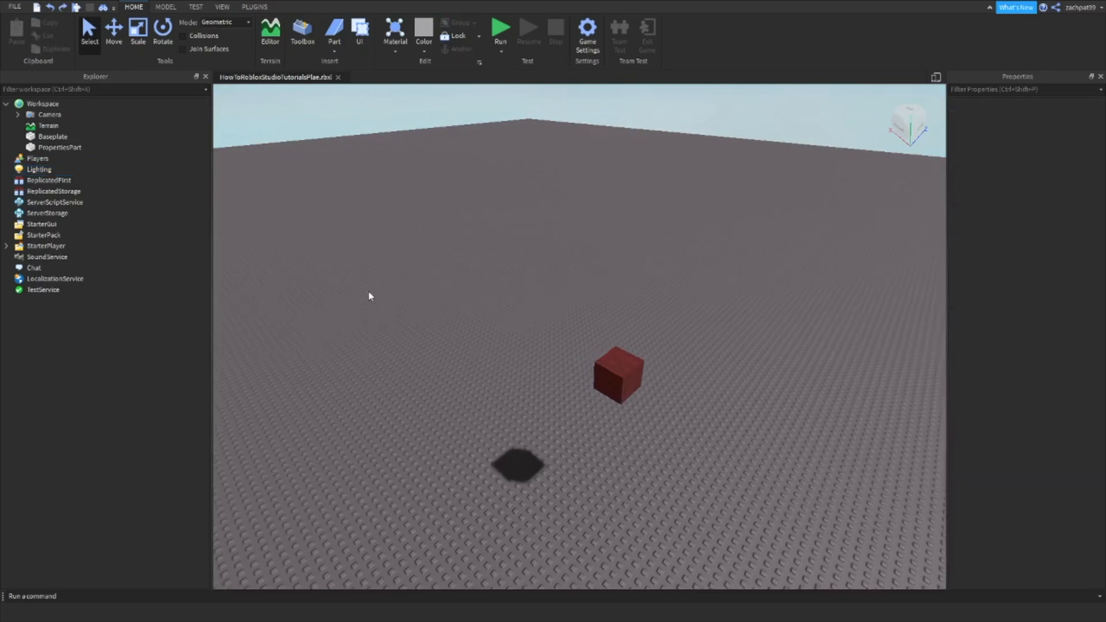
{"action": "right_click_drag", "start_coordinate": [584, 302], "coordinate": [447, 434]}
{"action": "key", "text": "w"}
{"action": "key", "text": "s"}
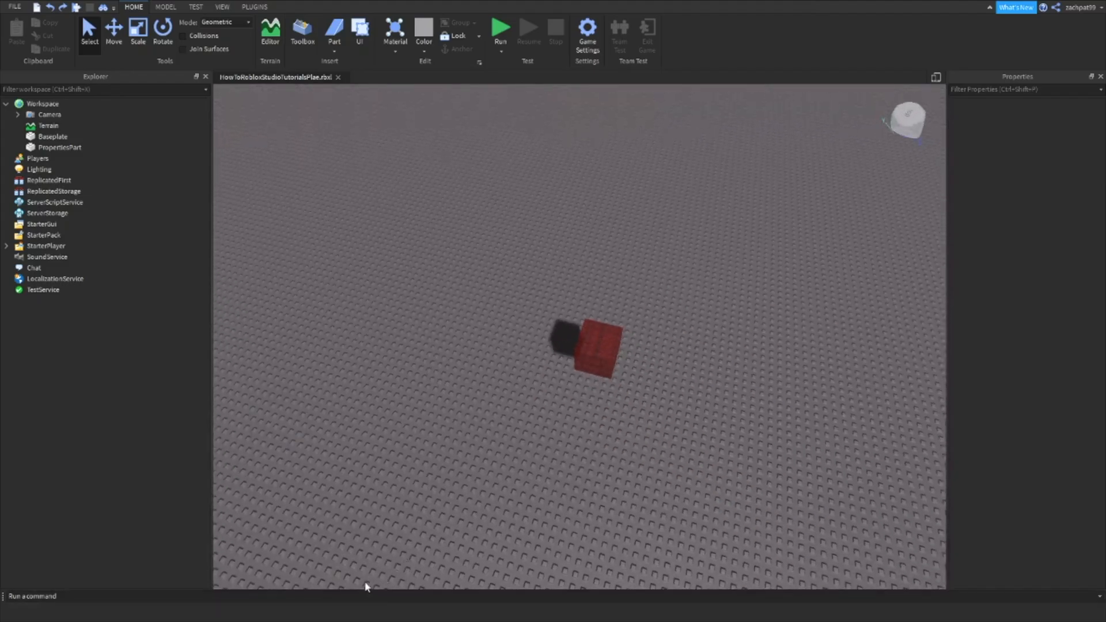